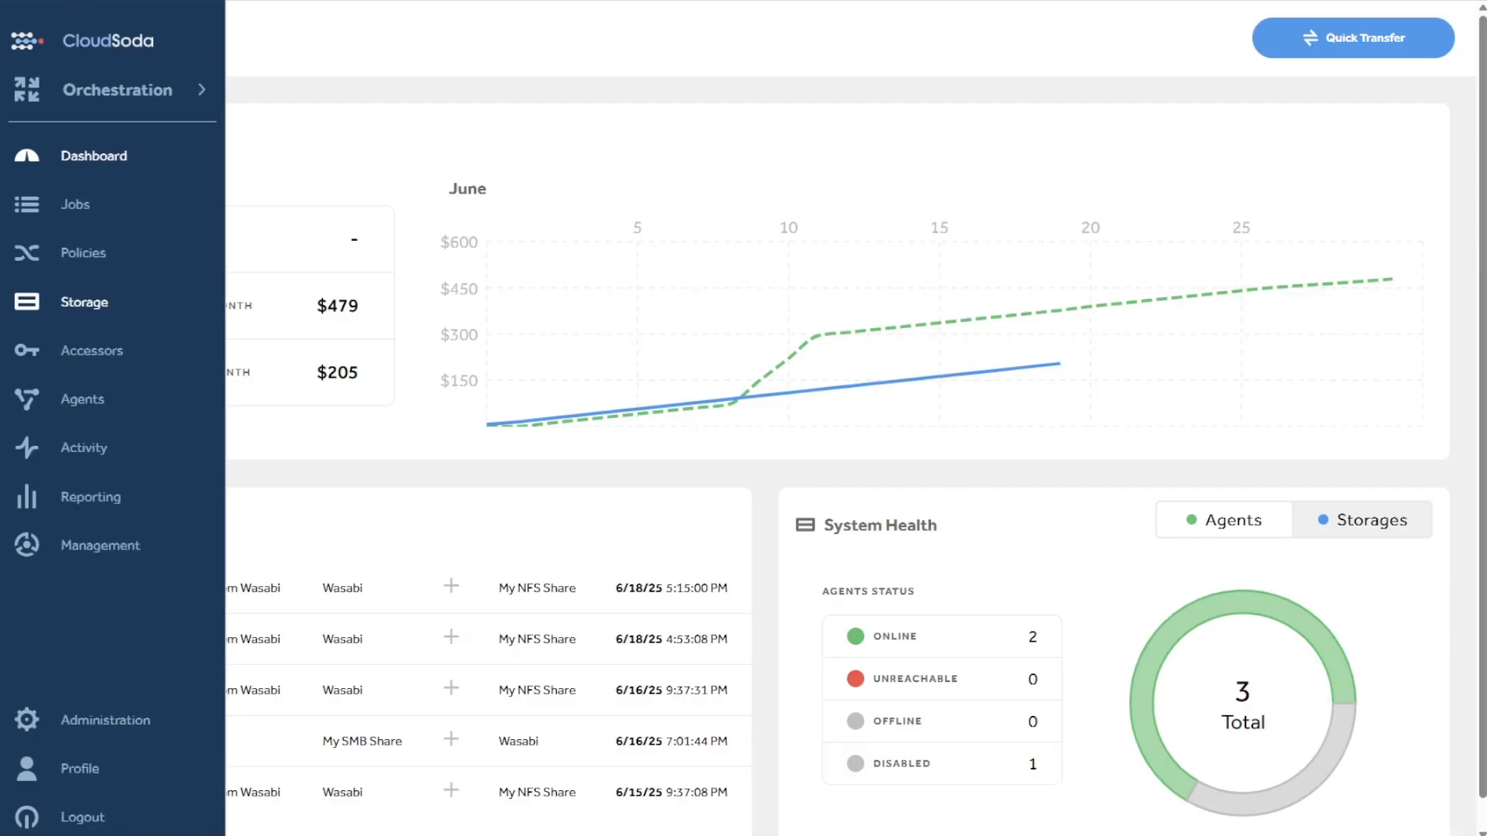
Open the Storage page and show the storages as a list.
click(61, 302)
click(1042, 142)
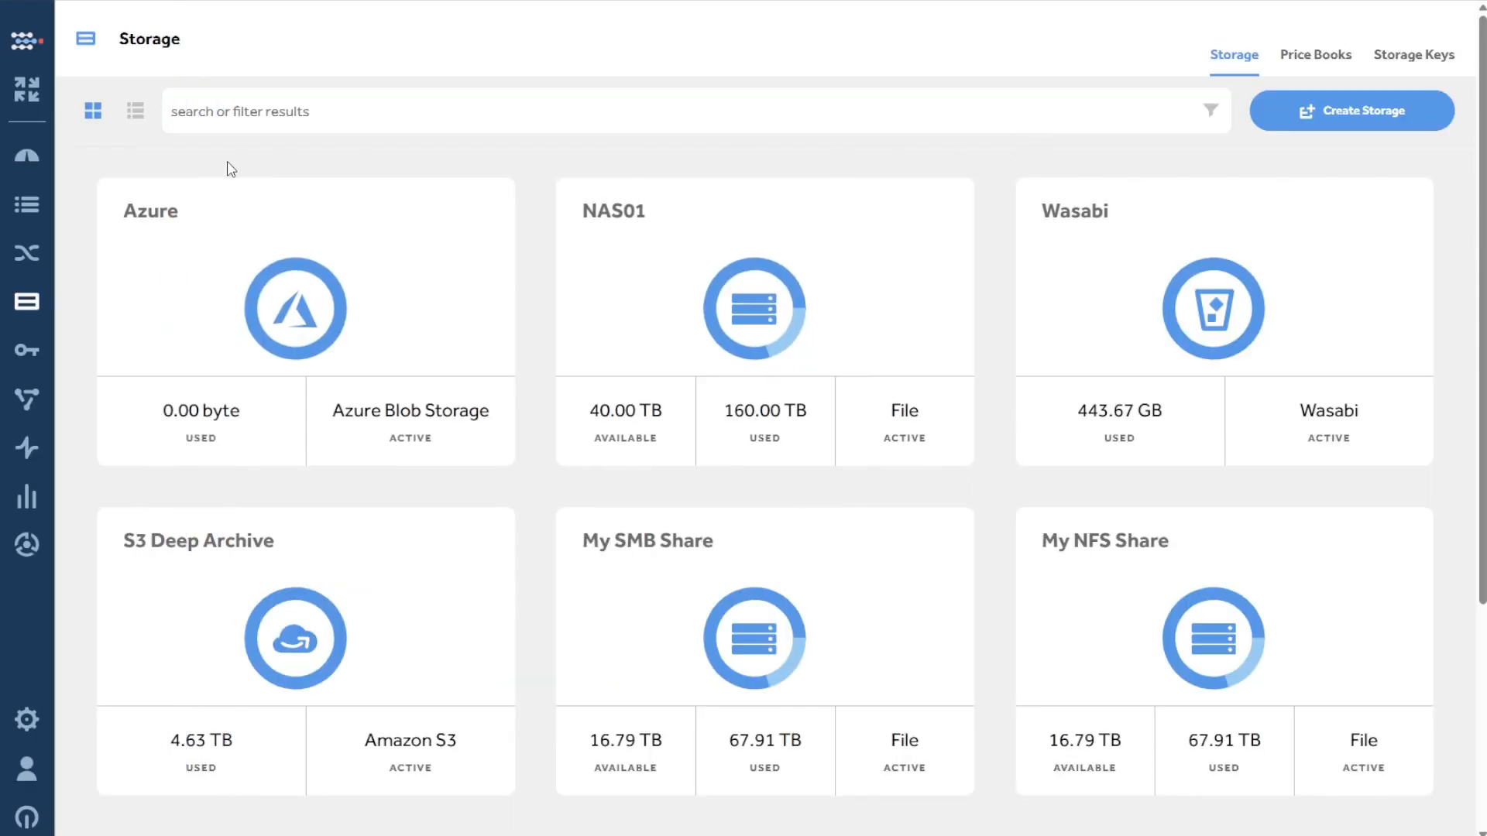
click(125, 113)
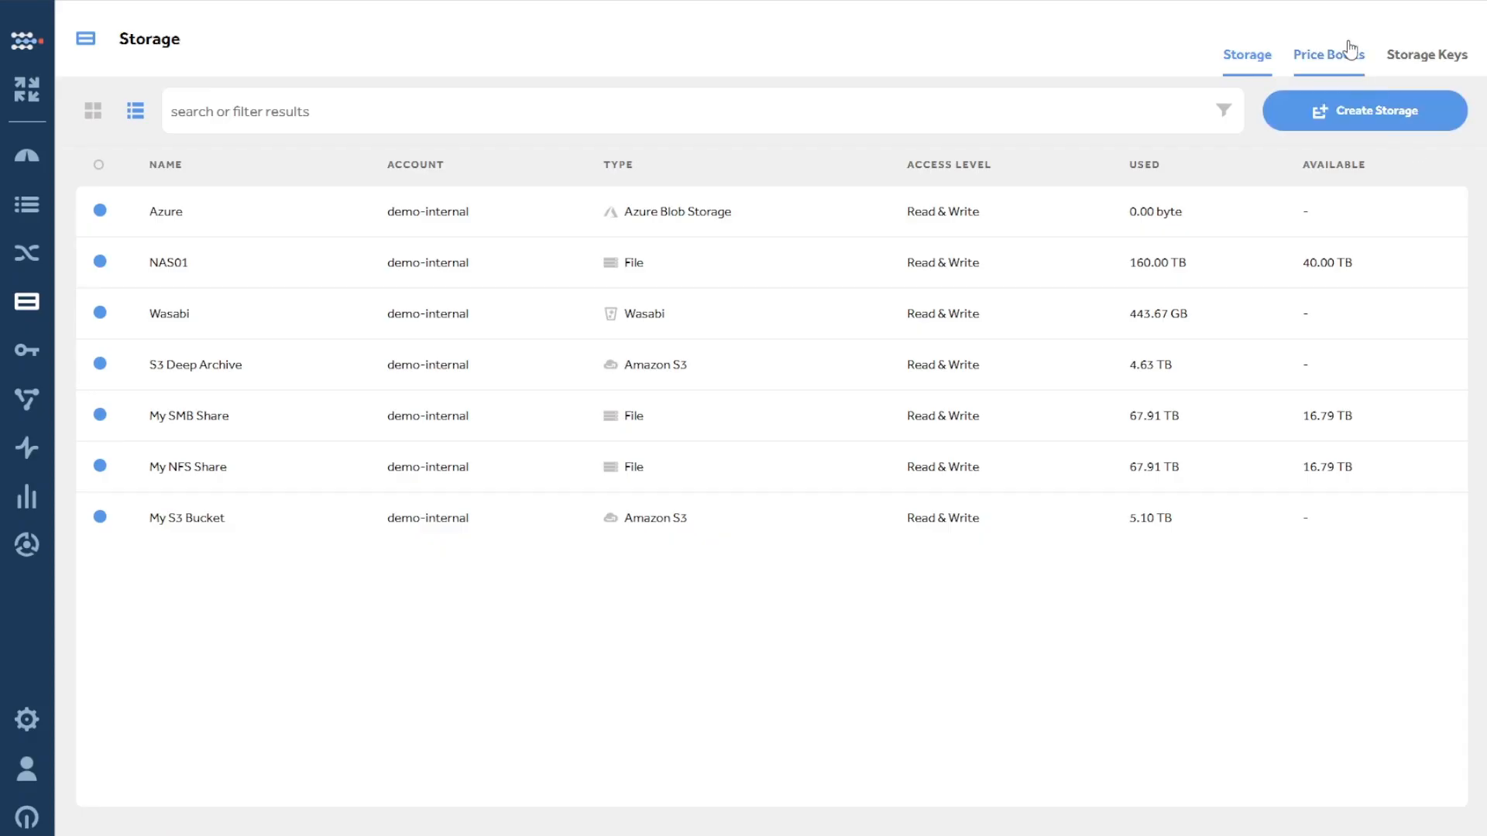
Start creating a storage named "New Storage" in the demo-internal account with the Default scope.
click(1400, 123)
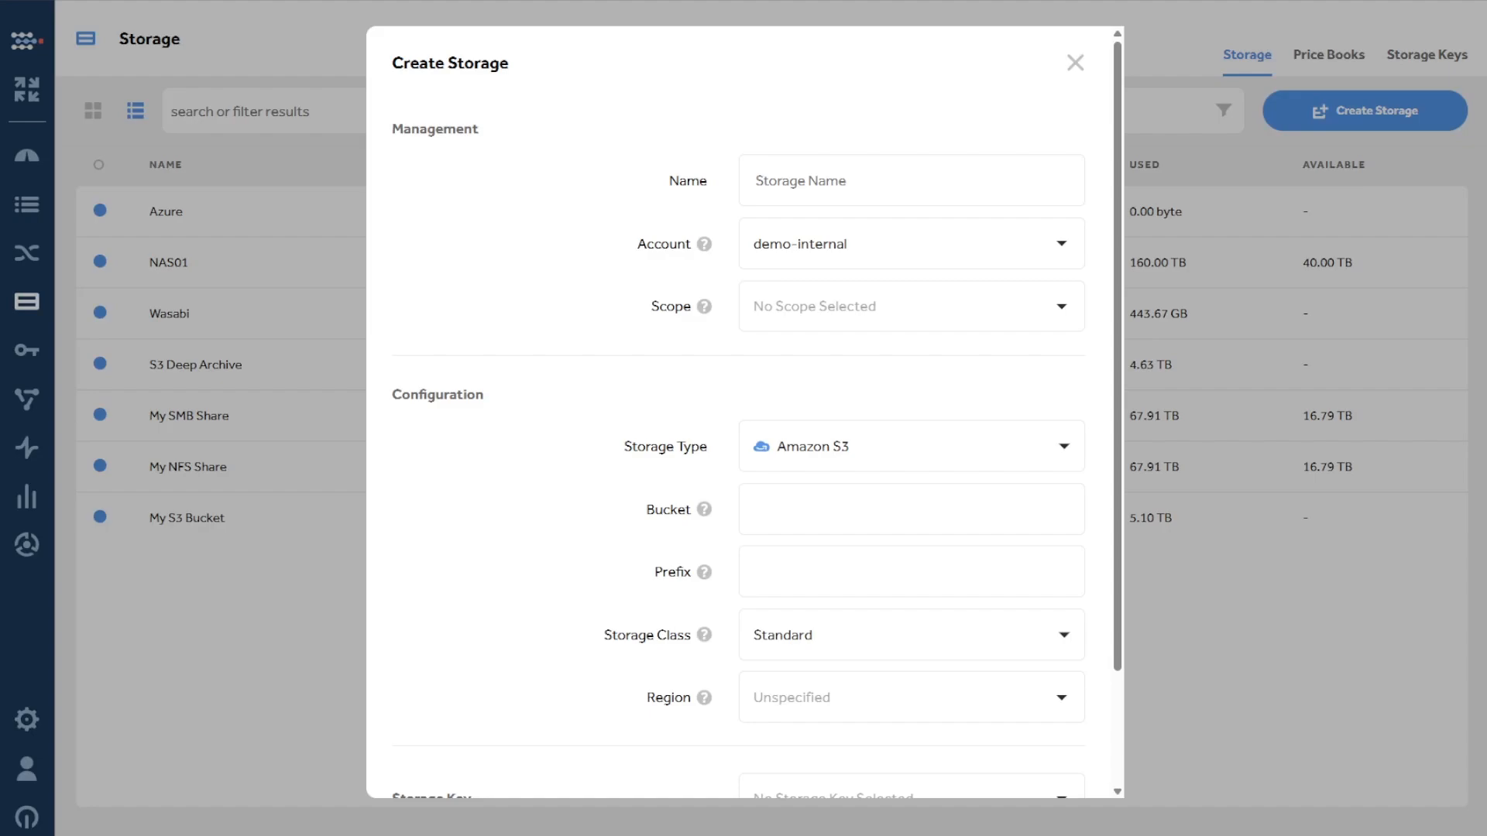
click(868, 198)
text(New Storage)
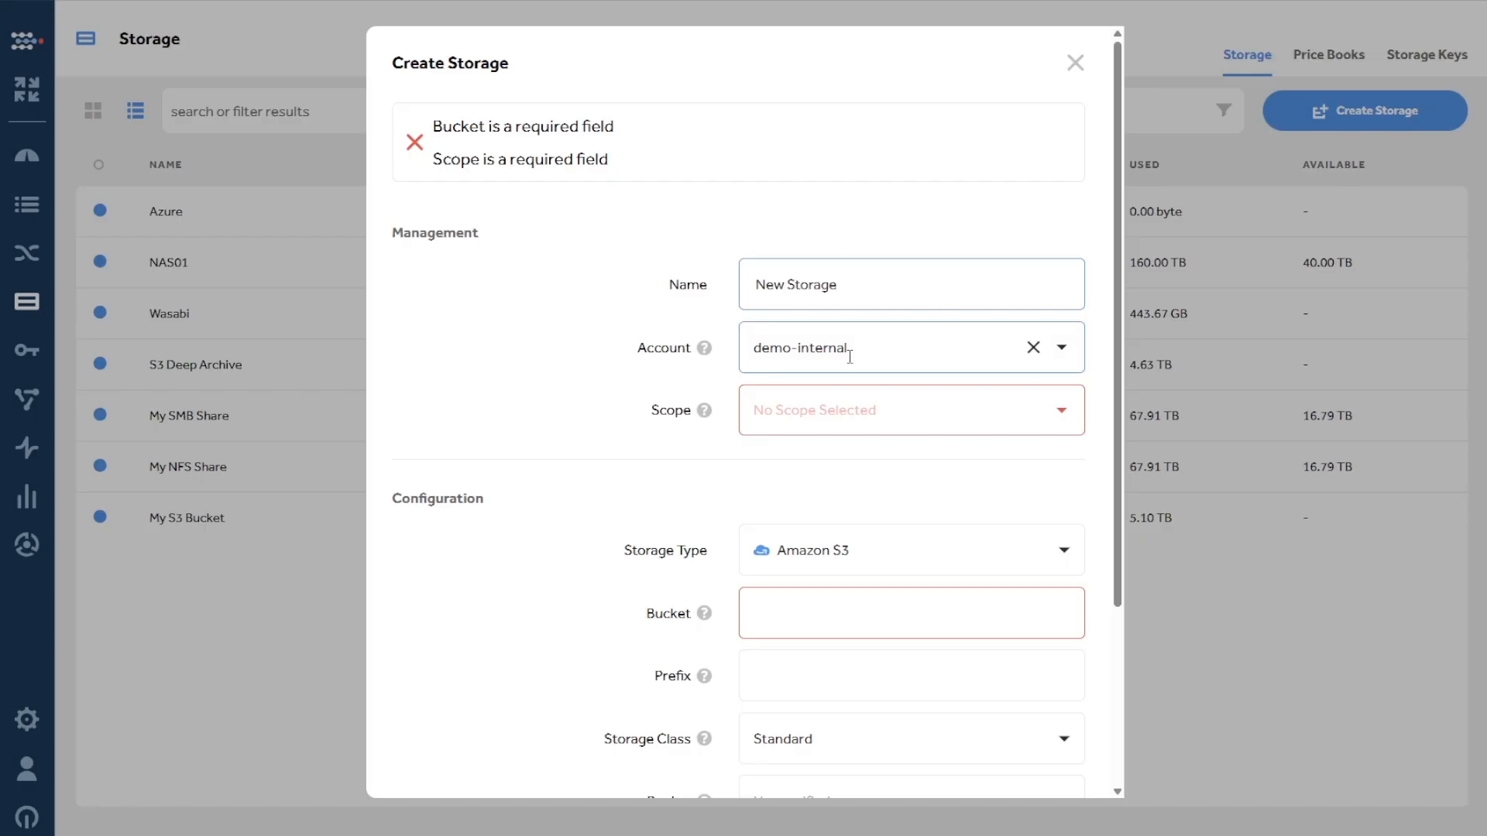
click(915, 422)
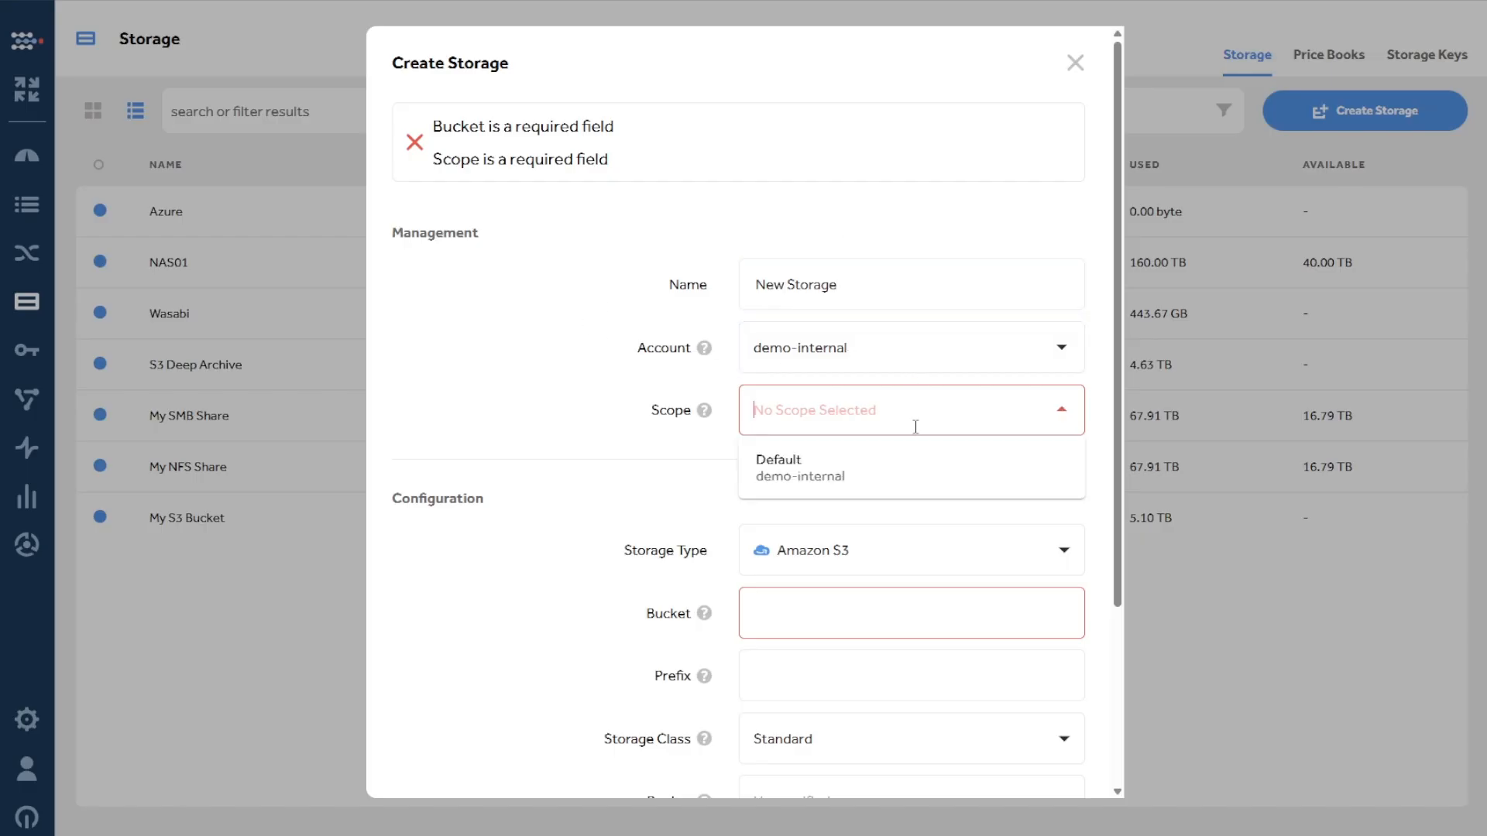
click(878, 476)
scroll(882, 340, down, 3)
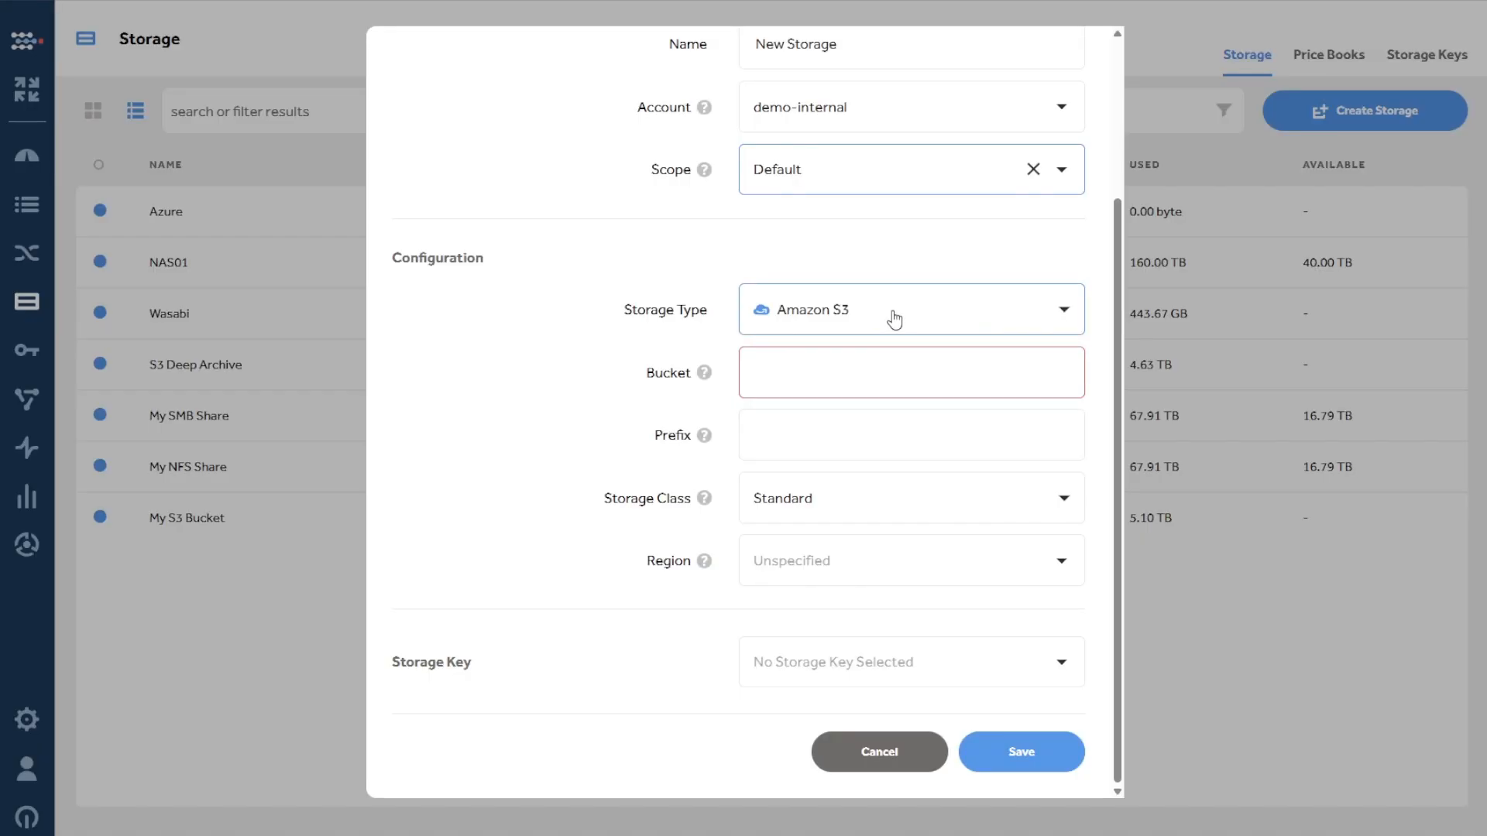
Try the File and Amazon S3 storage types and view the storage class options offered for Amazon S3.
click(895, 319)
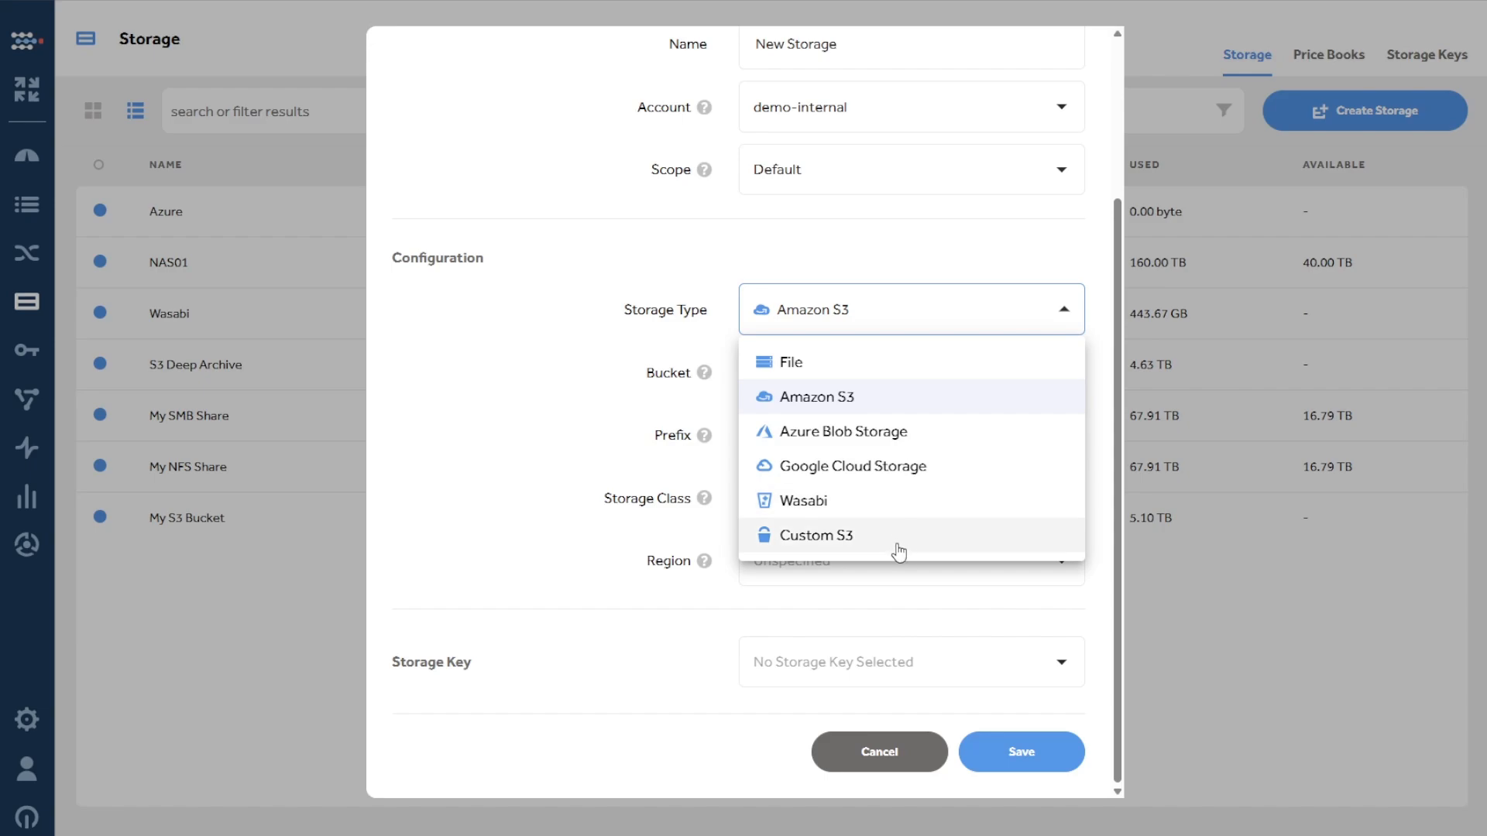
click(904, 377)
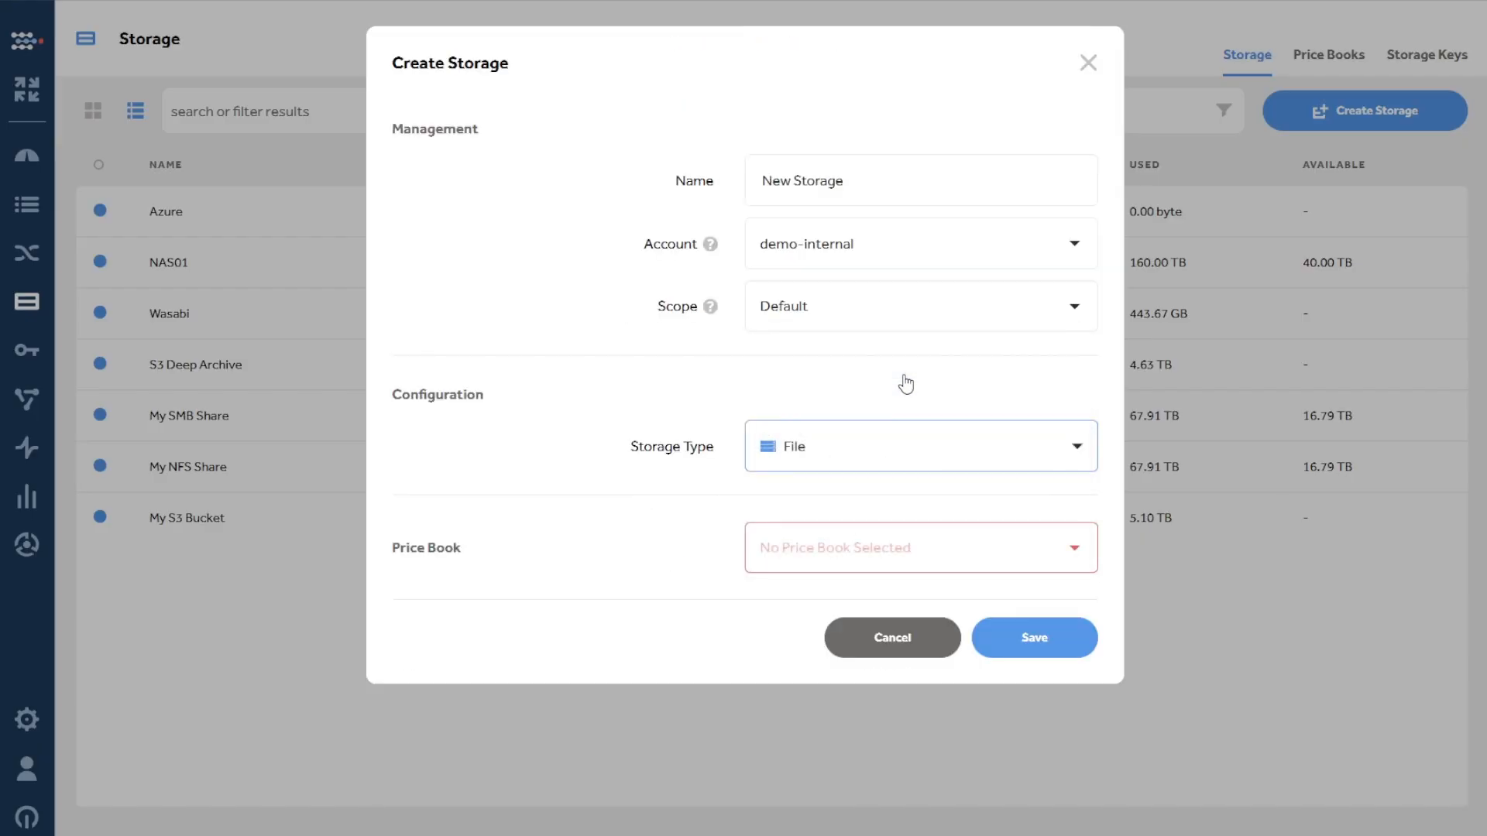
click(931, 461)
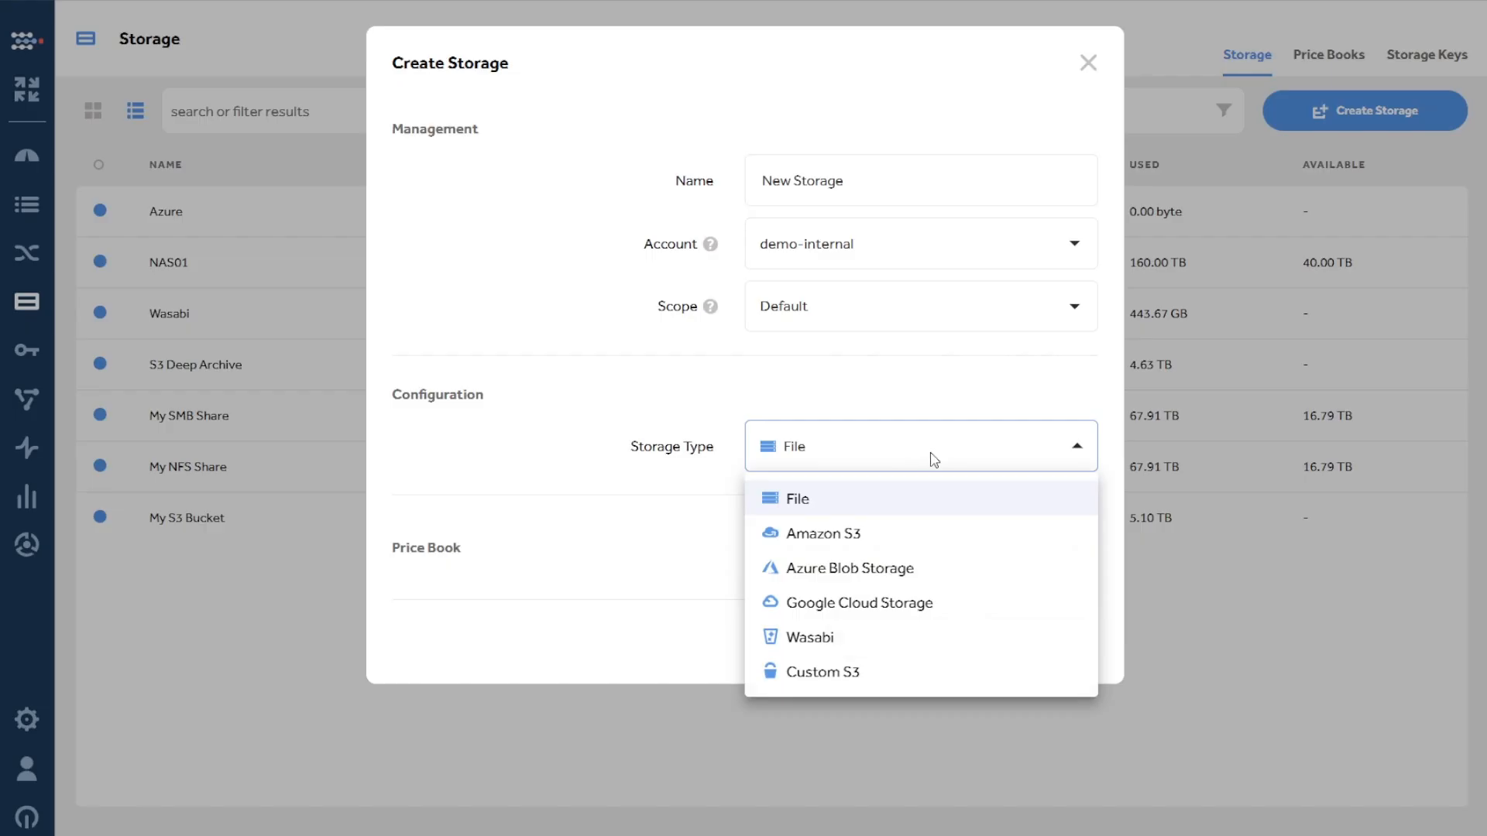
click(902, 543)
scroll(701, 469, down, 2)
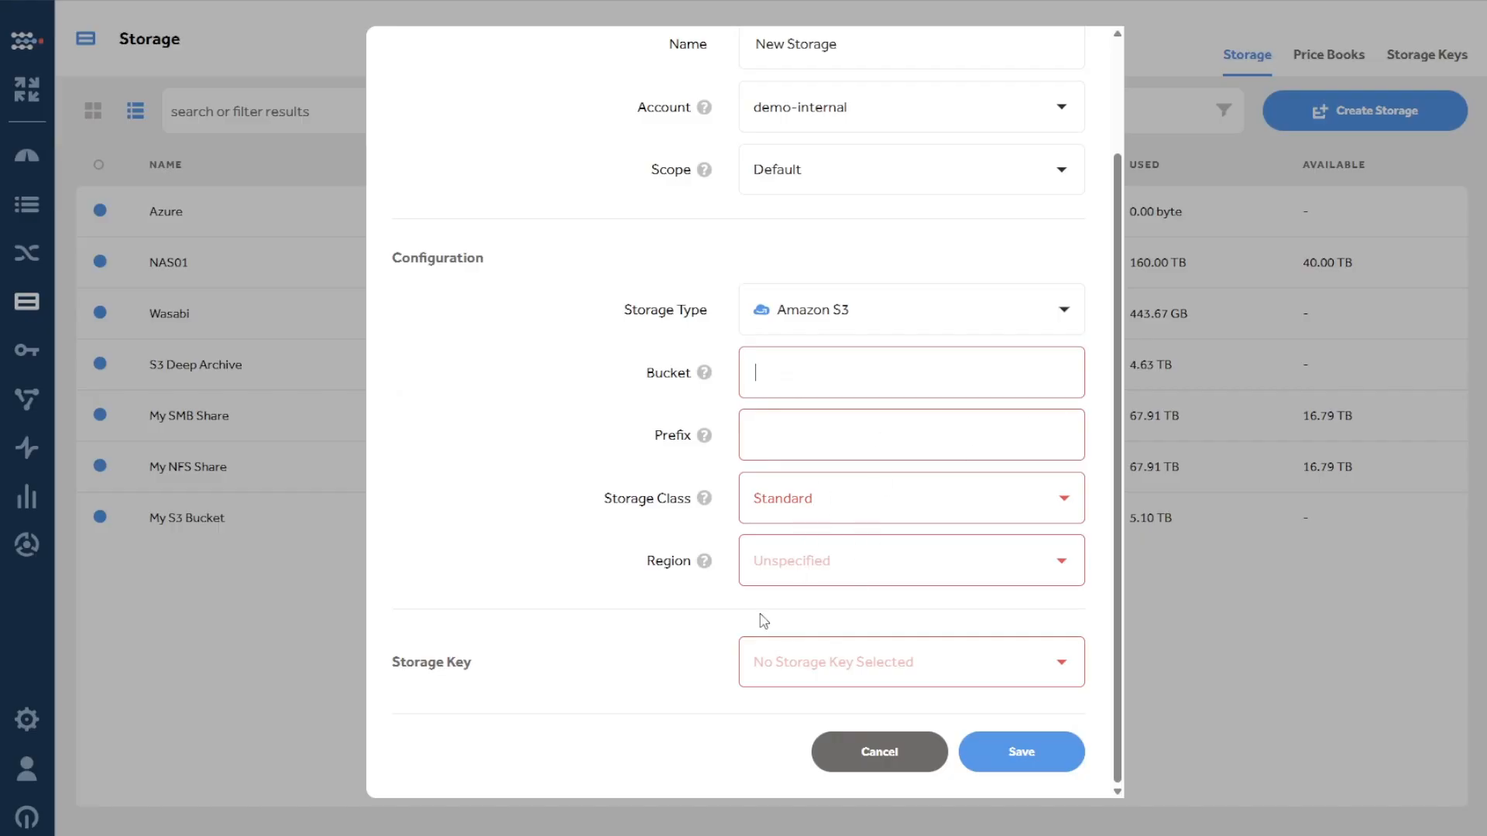
click(955, 516)
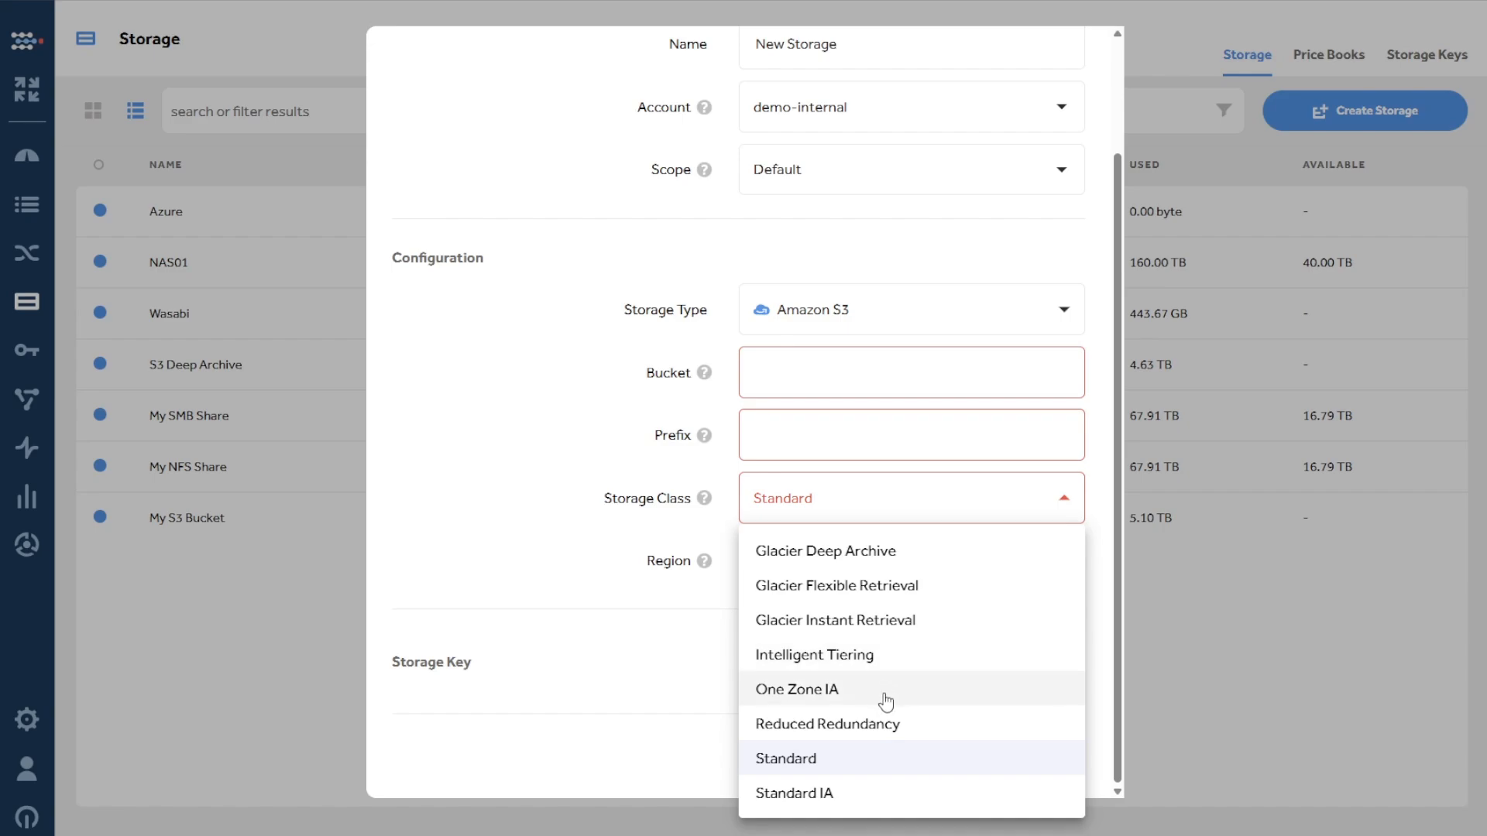
click(597, 544)
Set the storage type to File and save the new storage without a price book.
click(851, 310)
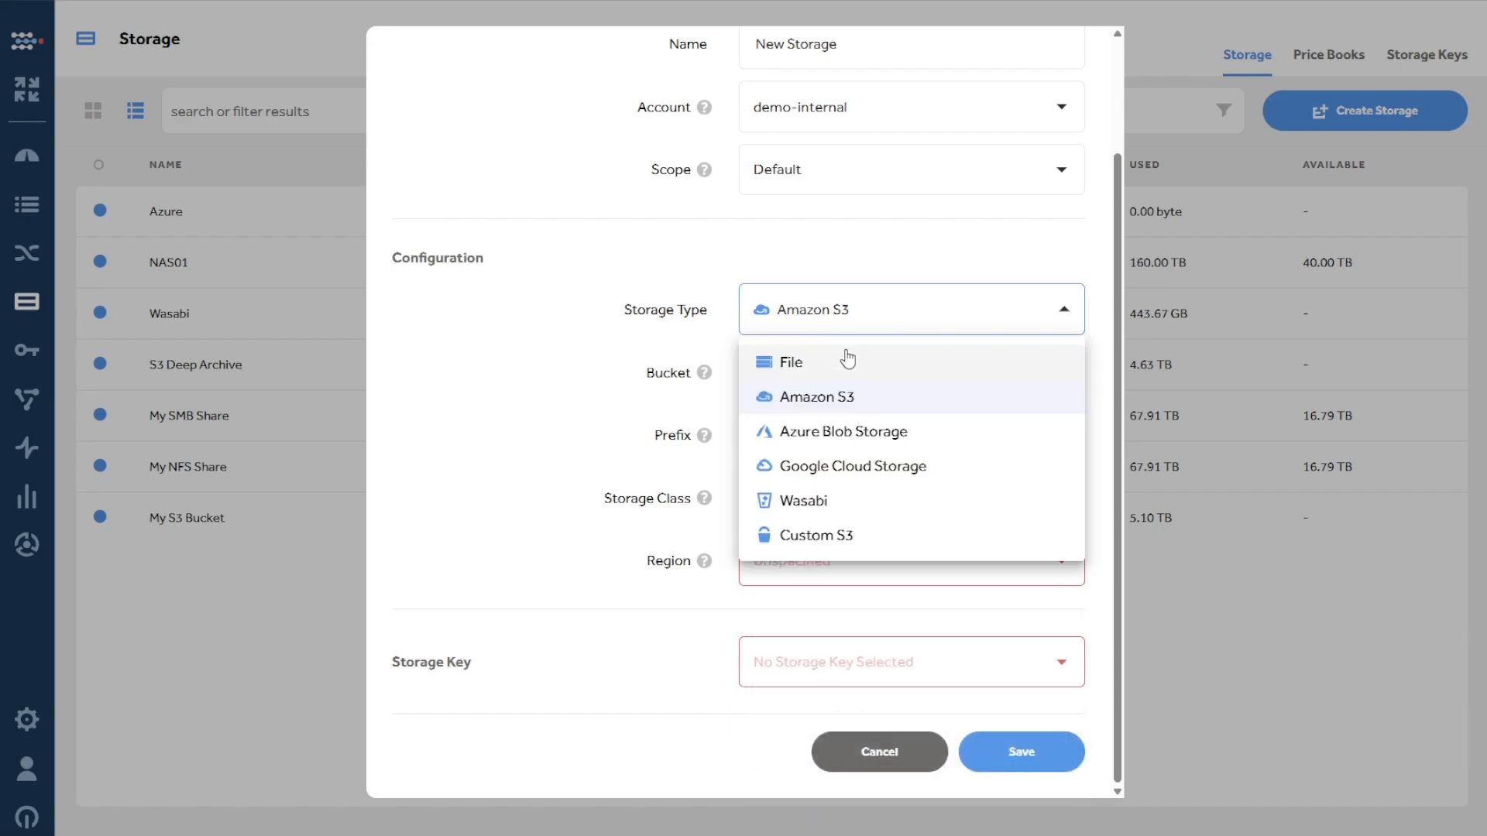
click(849, 374)
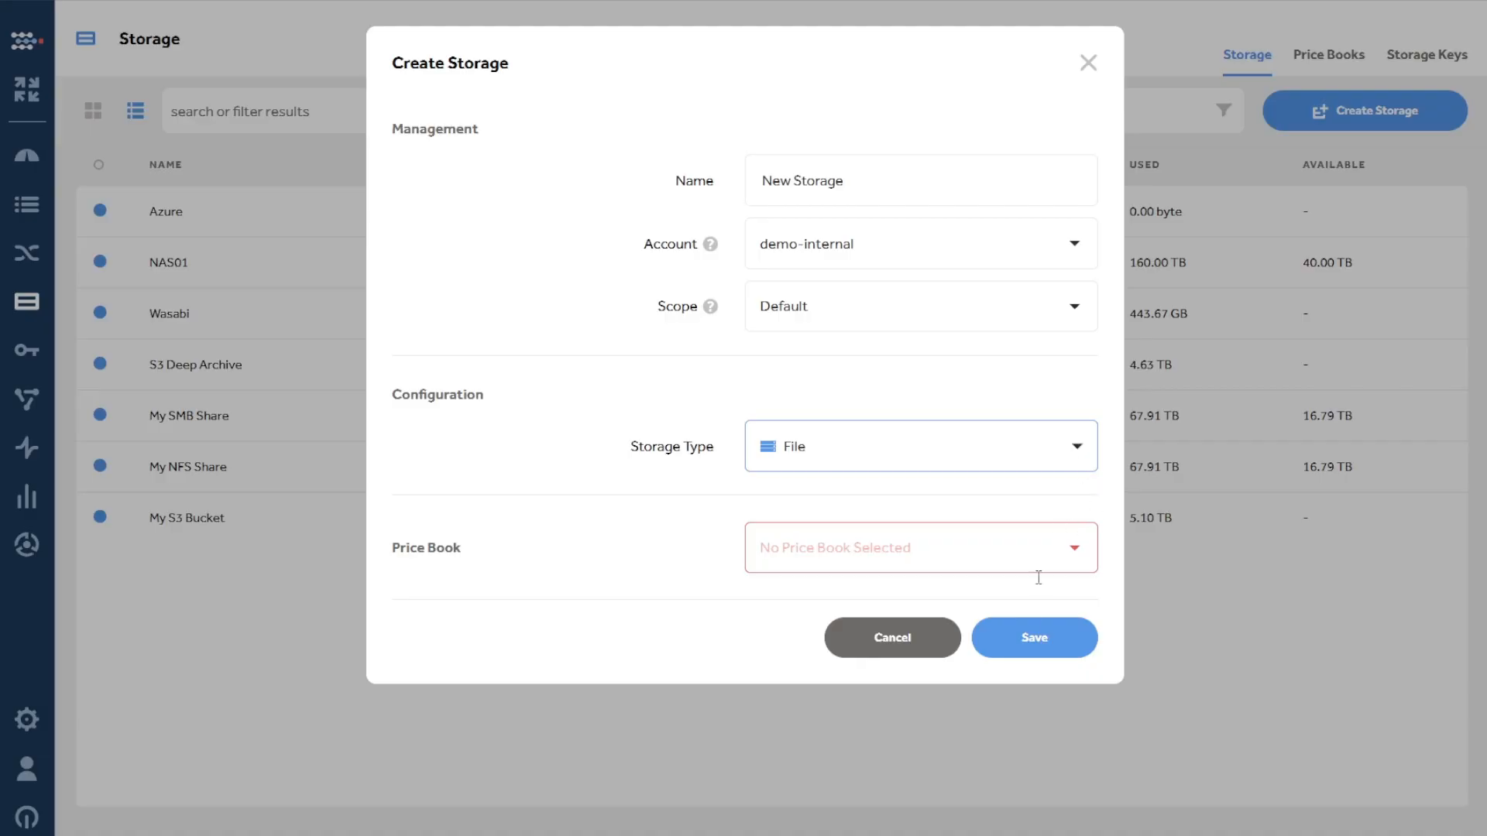
click(1032, 646)
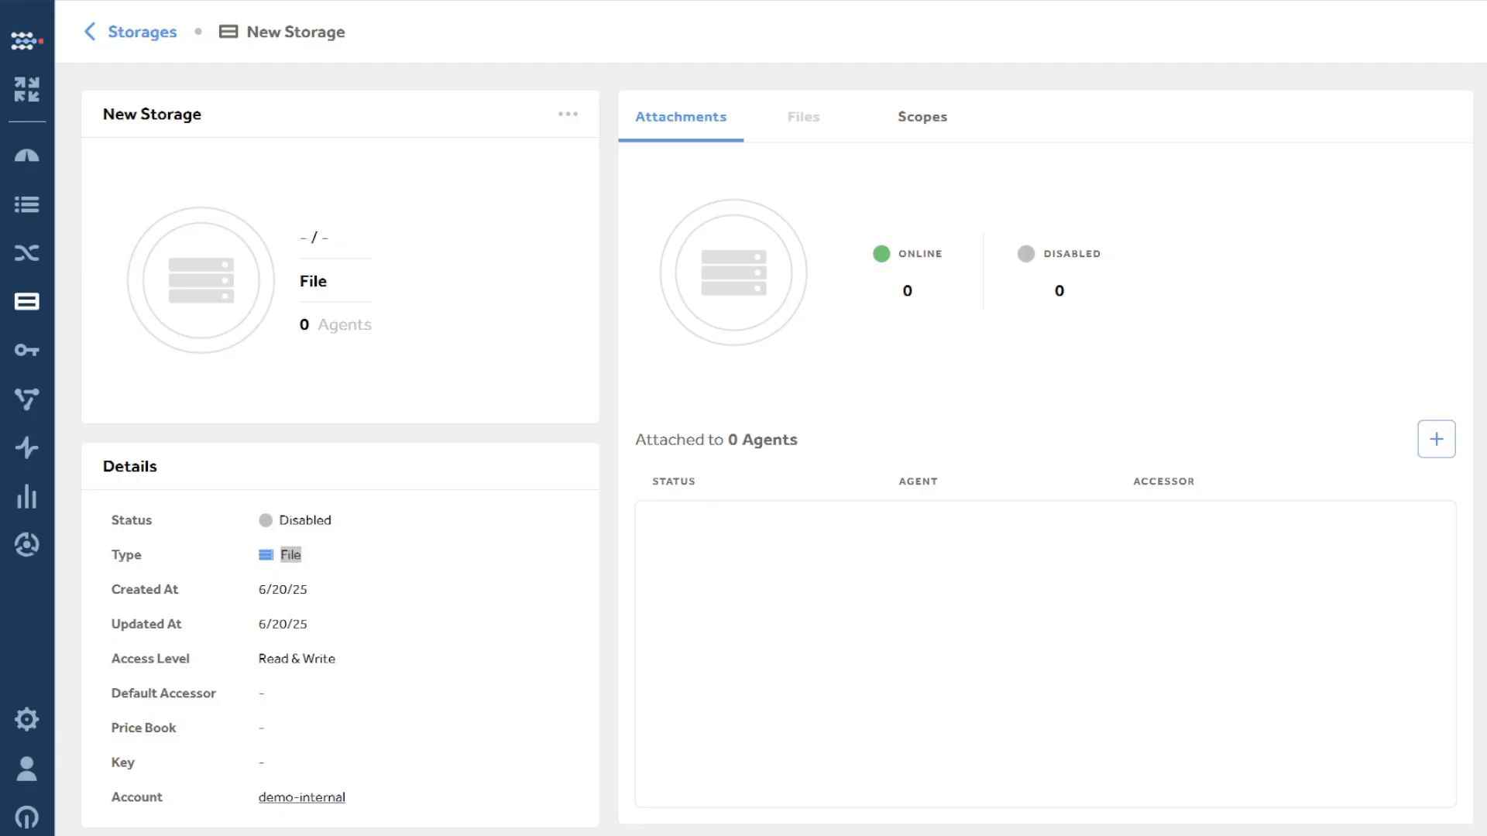
Examine the new storage's details, including its type, status, dates, access level, default accessor and price book.
drag(307, 564, 269, 567)
drag(370, 533, 279, 527)
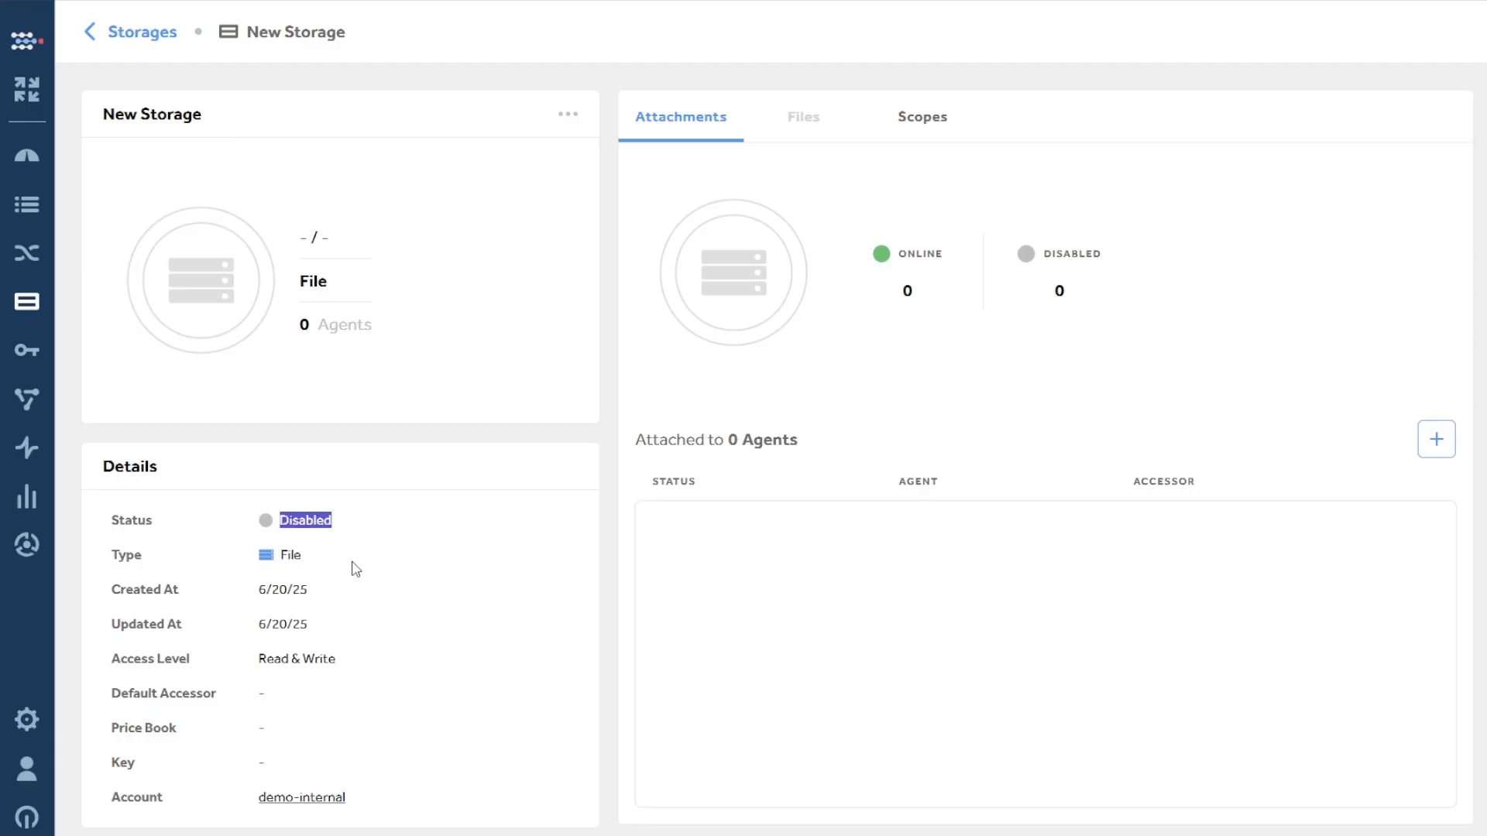
drag(350, 591, 273, 626)
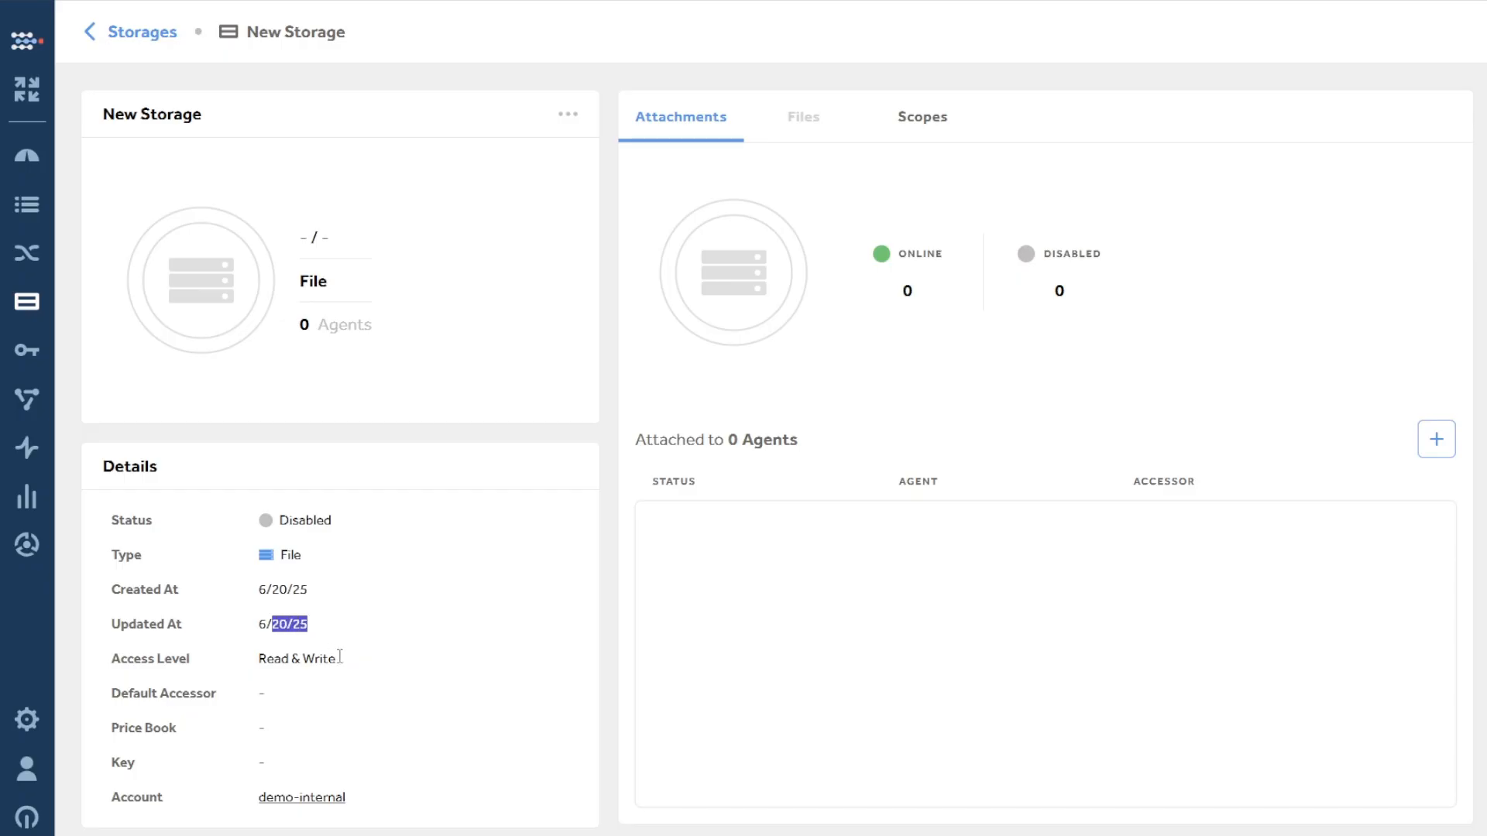
drag(373, 672, 258, 672)
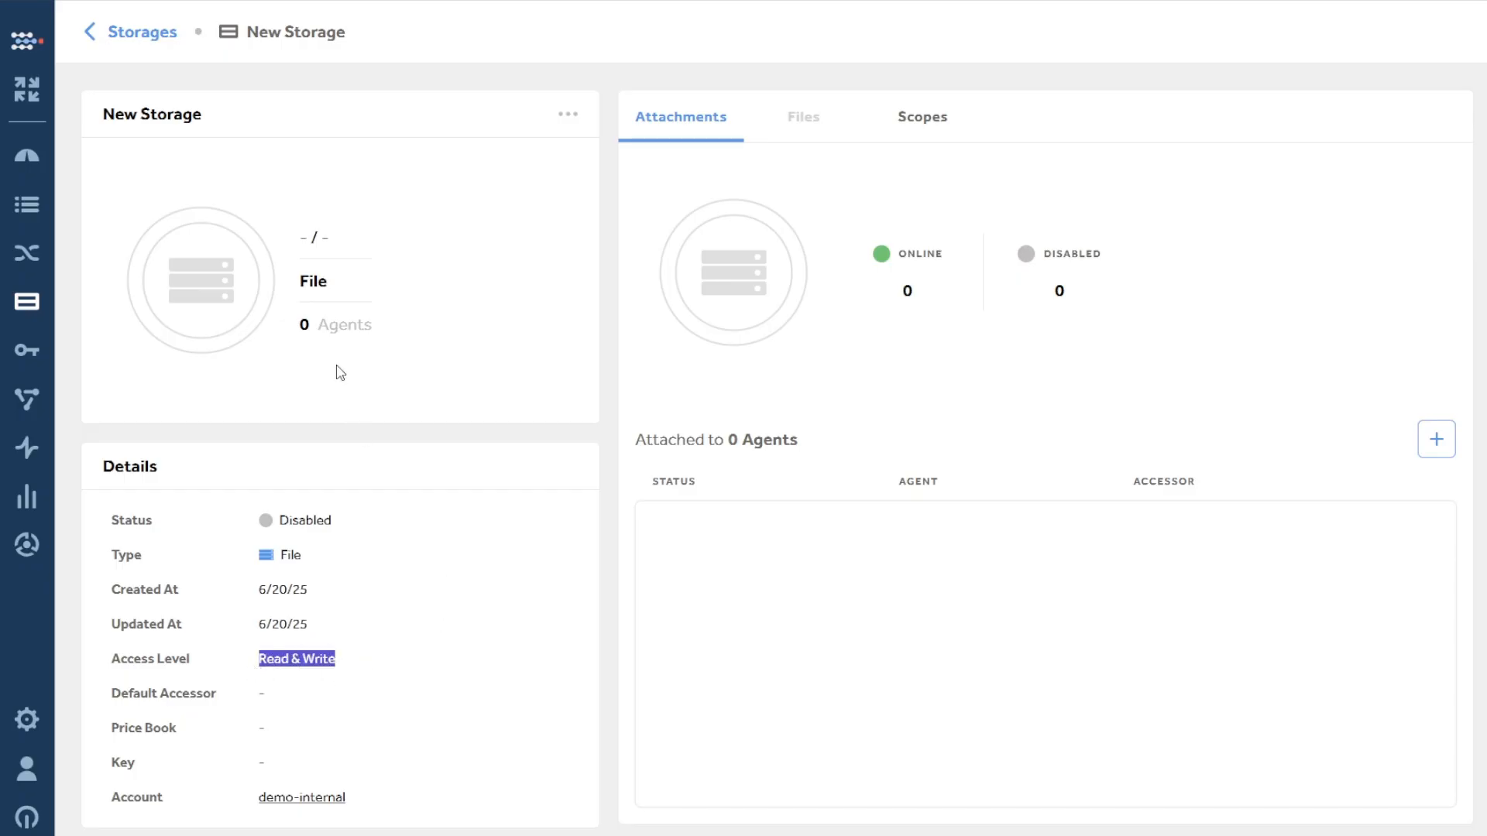
click(364, 682)
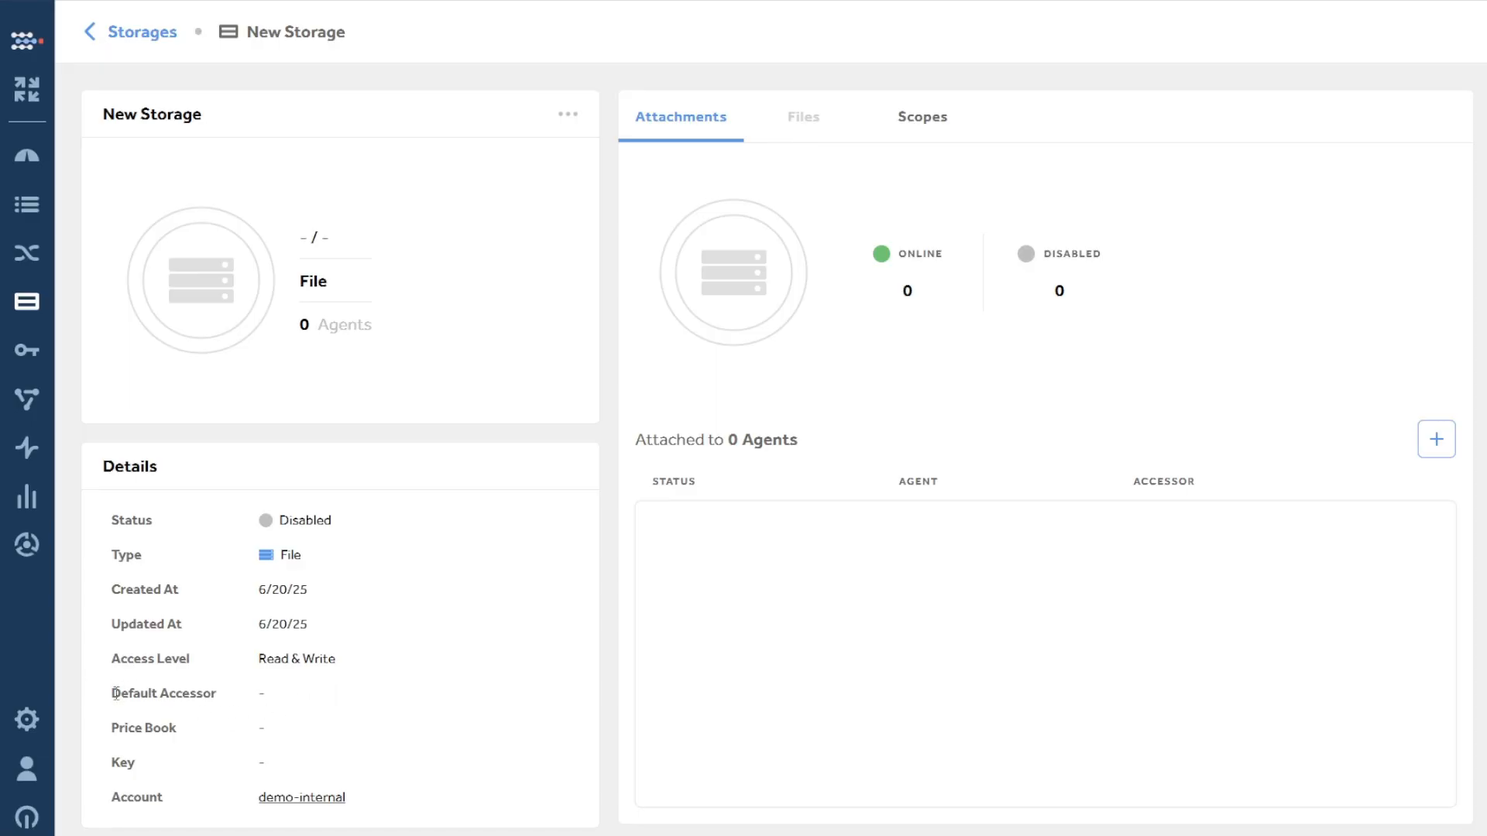
drag(93, 701, 225, 710)
click(219, 741)
Edit the new storage to use the PowerScale price book and update it.
click(566, 118)
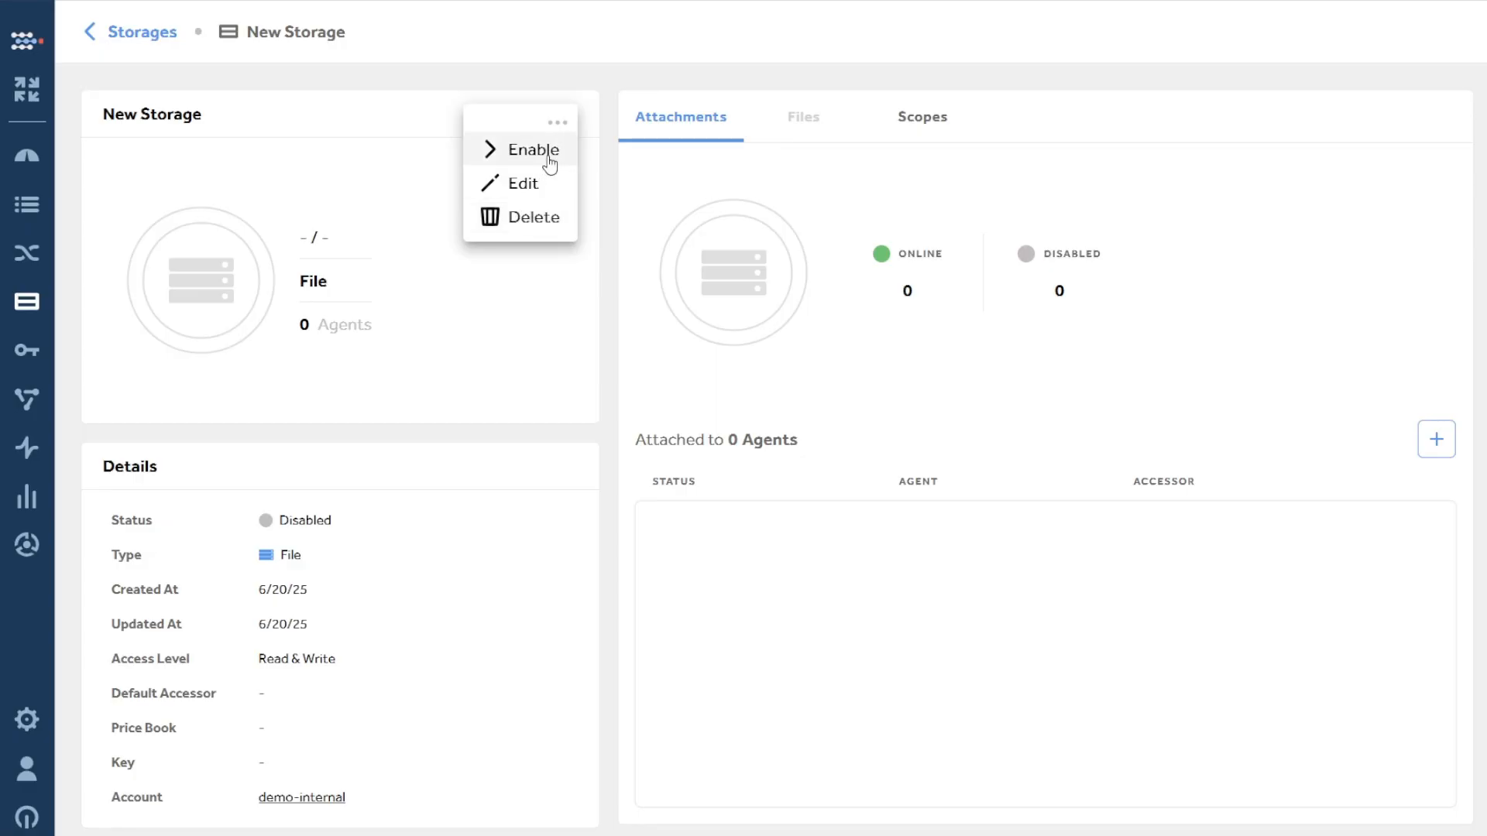
click(578, 75)
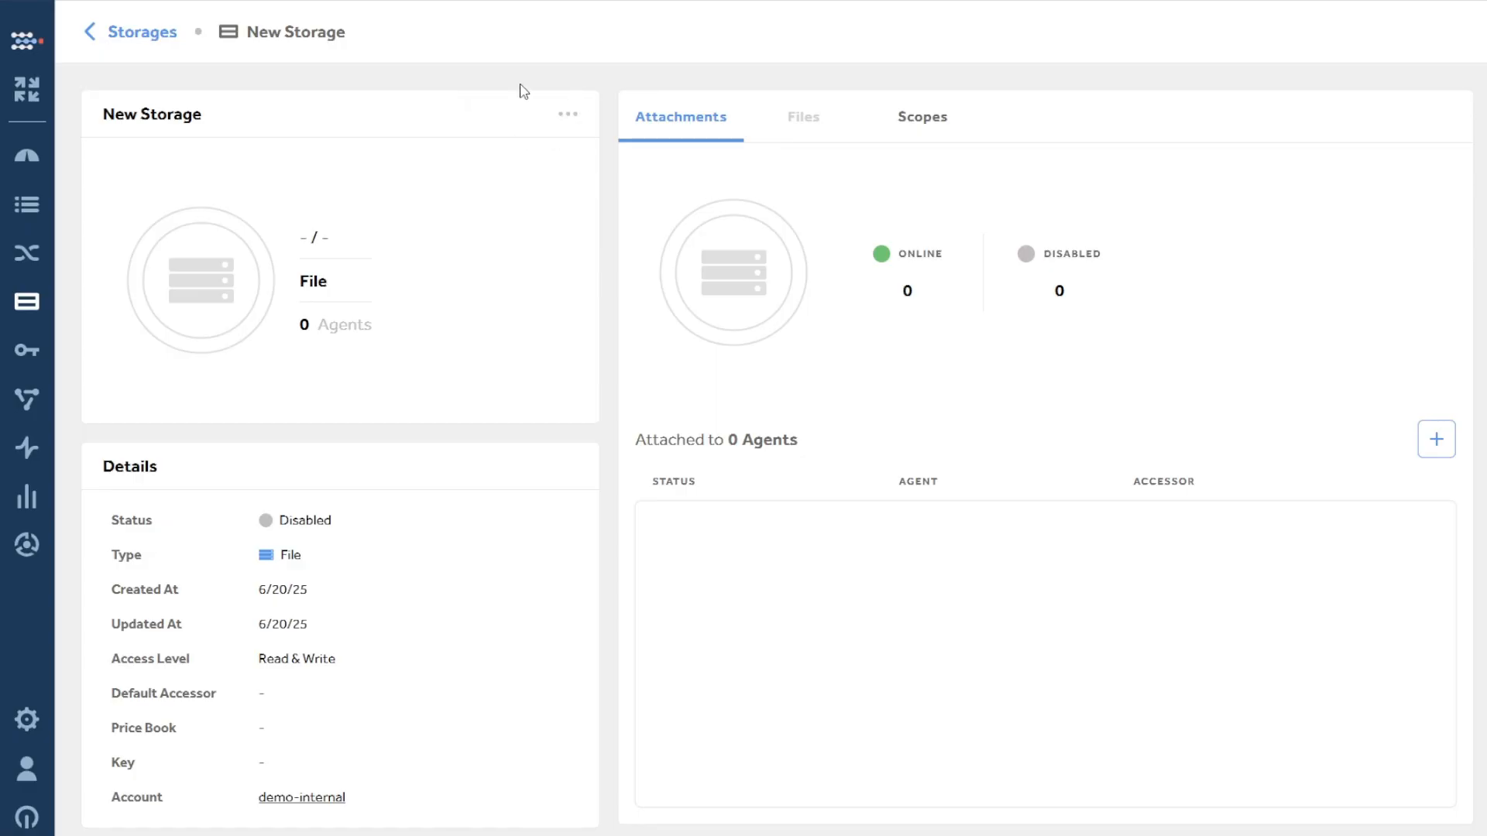
click(570, 118)
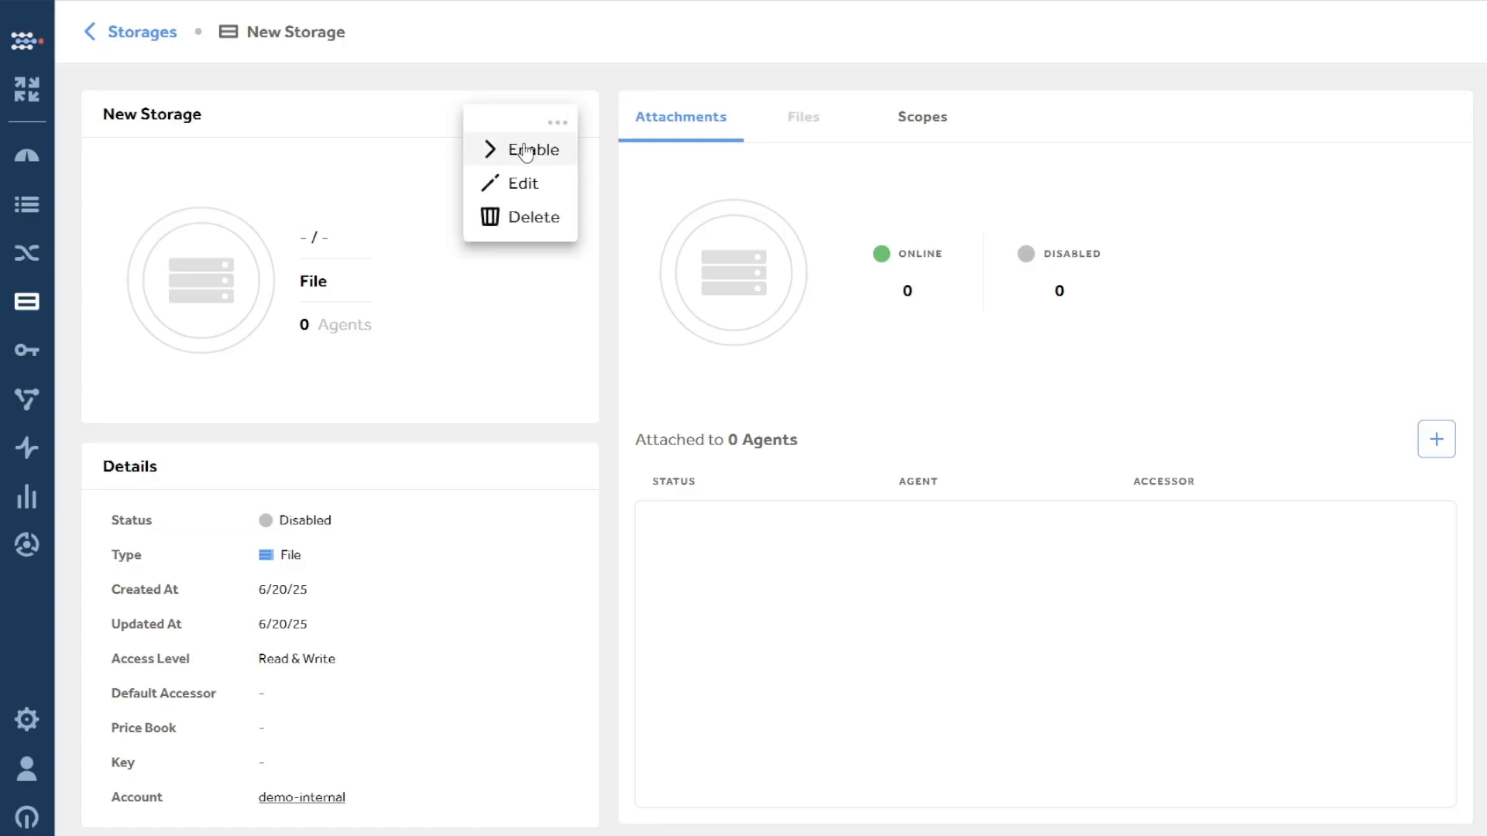
click(540, 188)
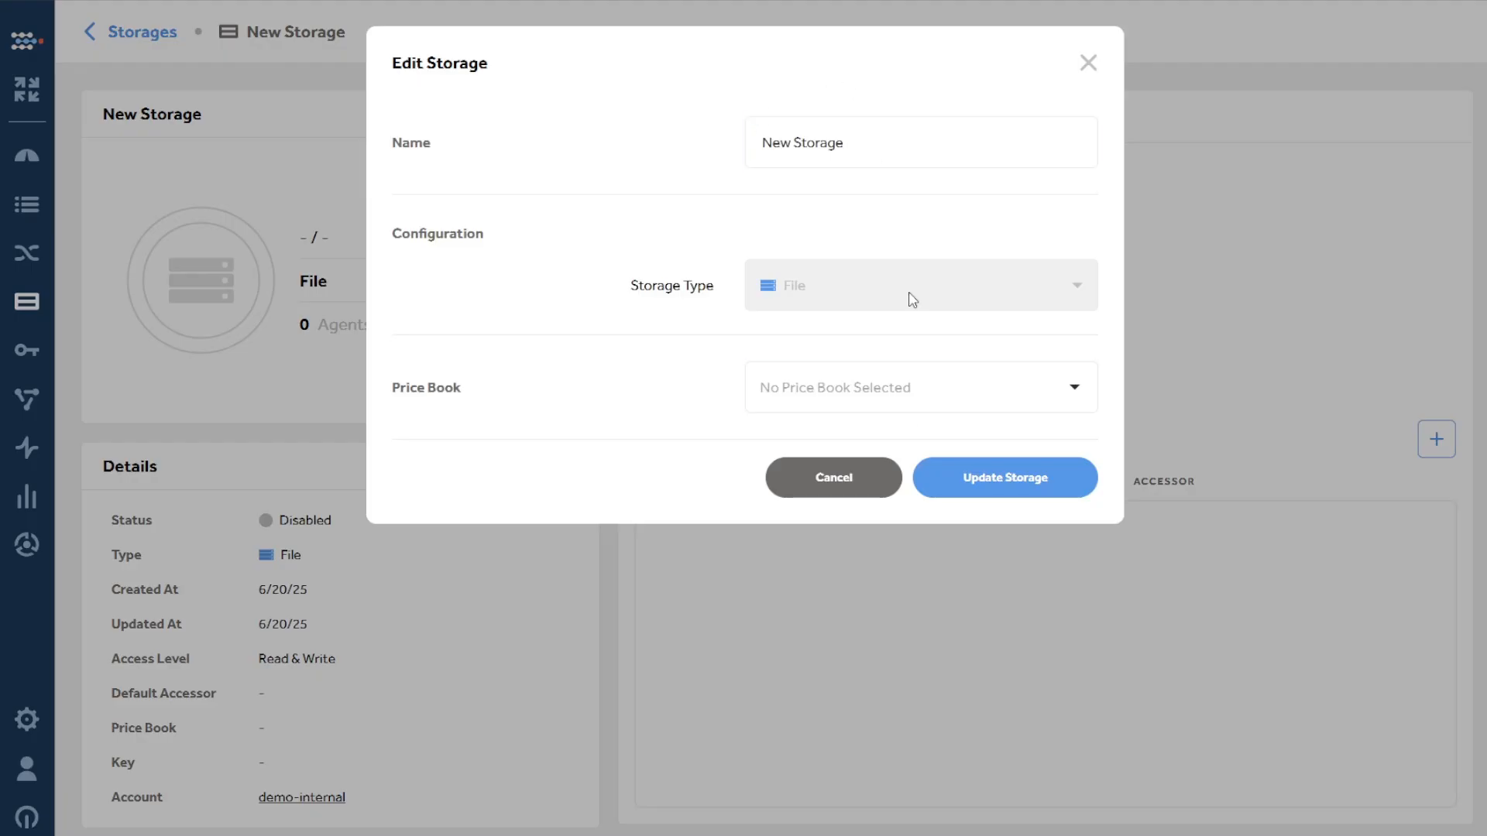
click(918, 397)
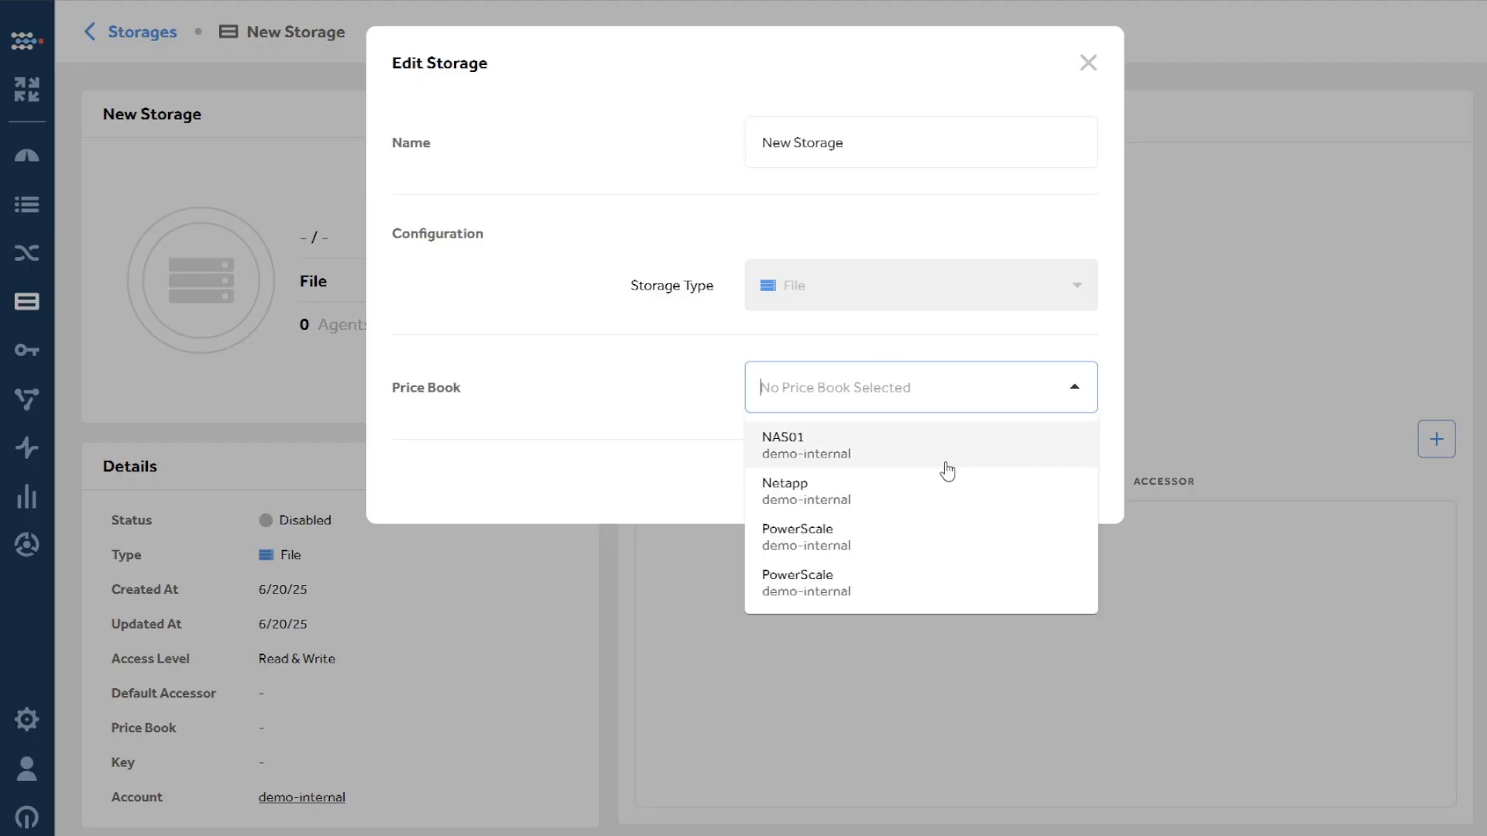
click(877, 543)
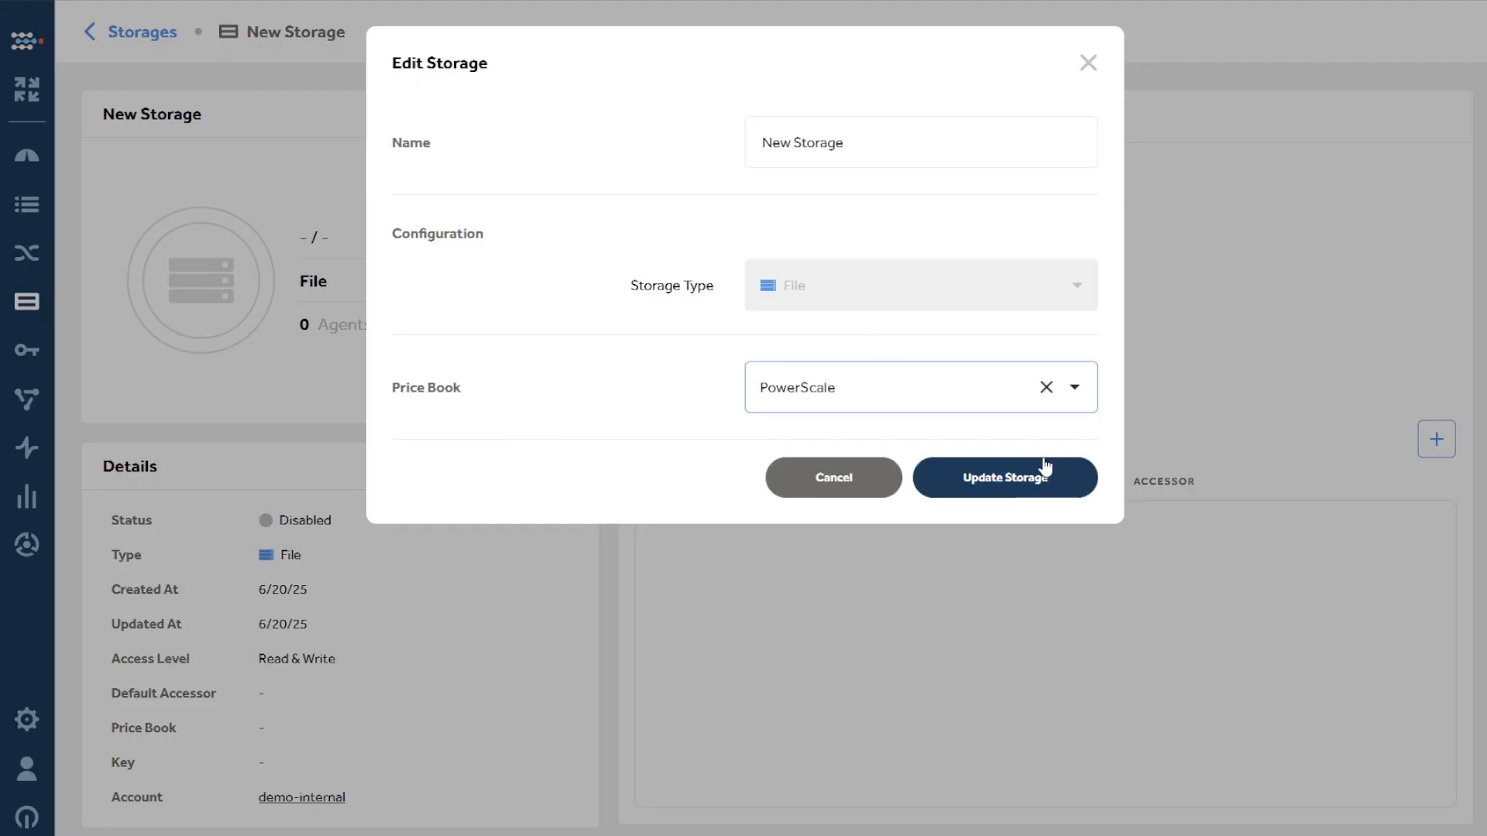
click(1044, 468)
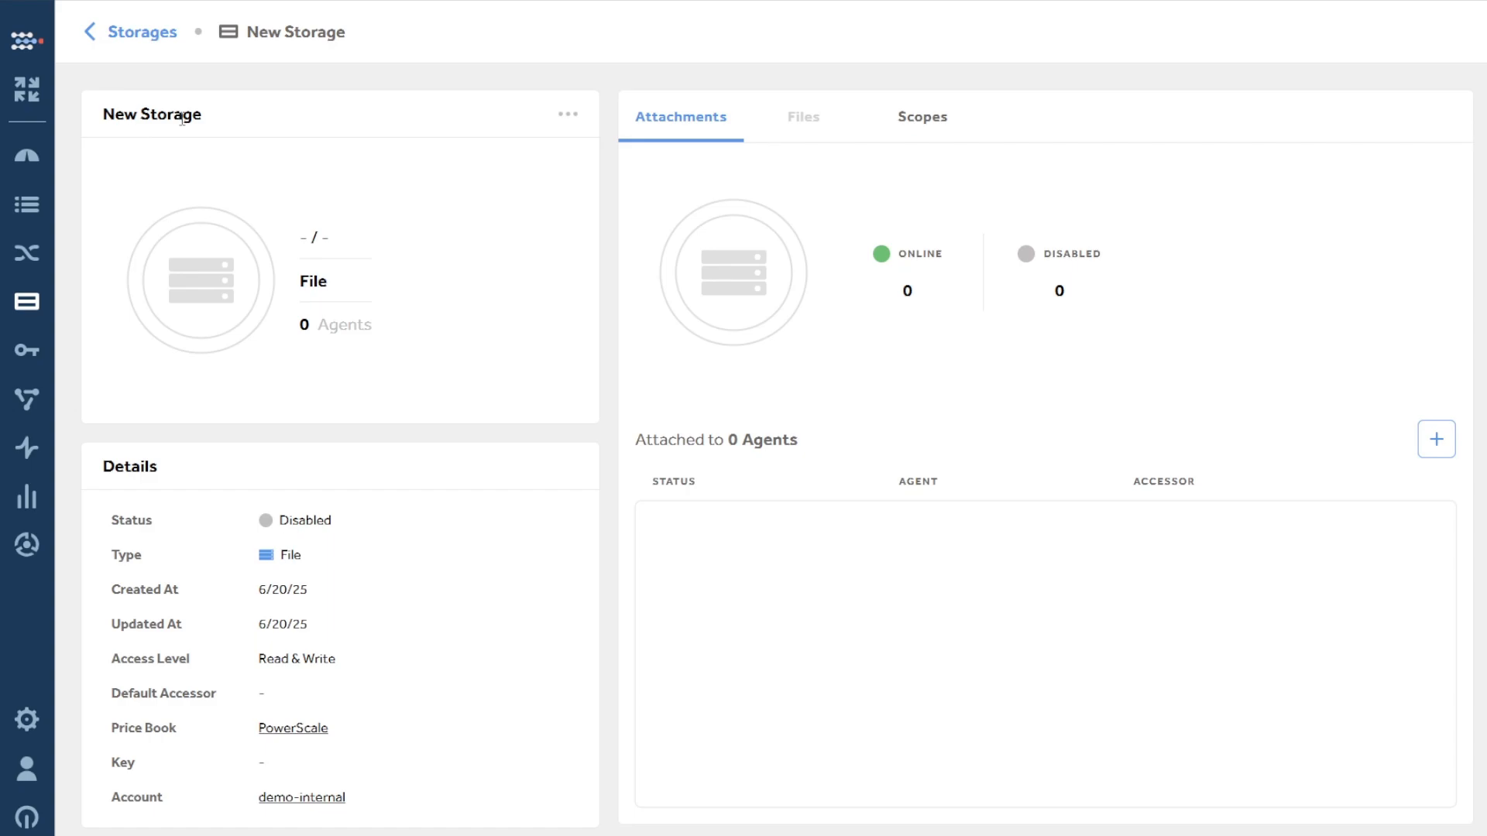
Enable the new storage, check which actions are available for it, and disable it again.
click(568, 115)
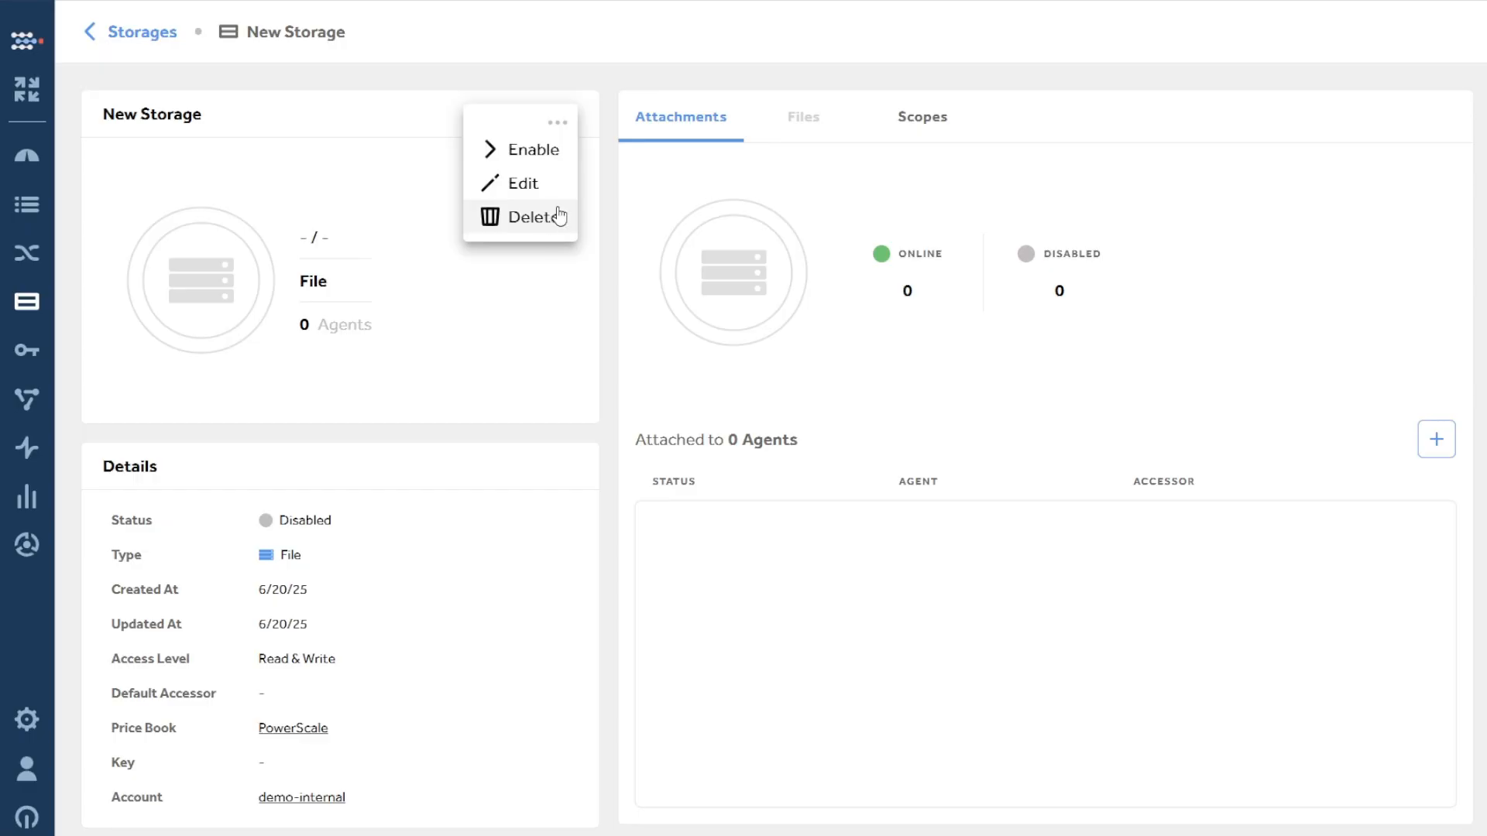
click(555, 154)
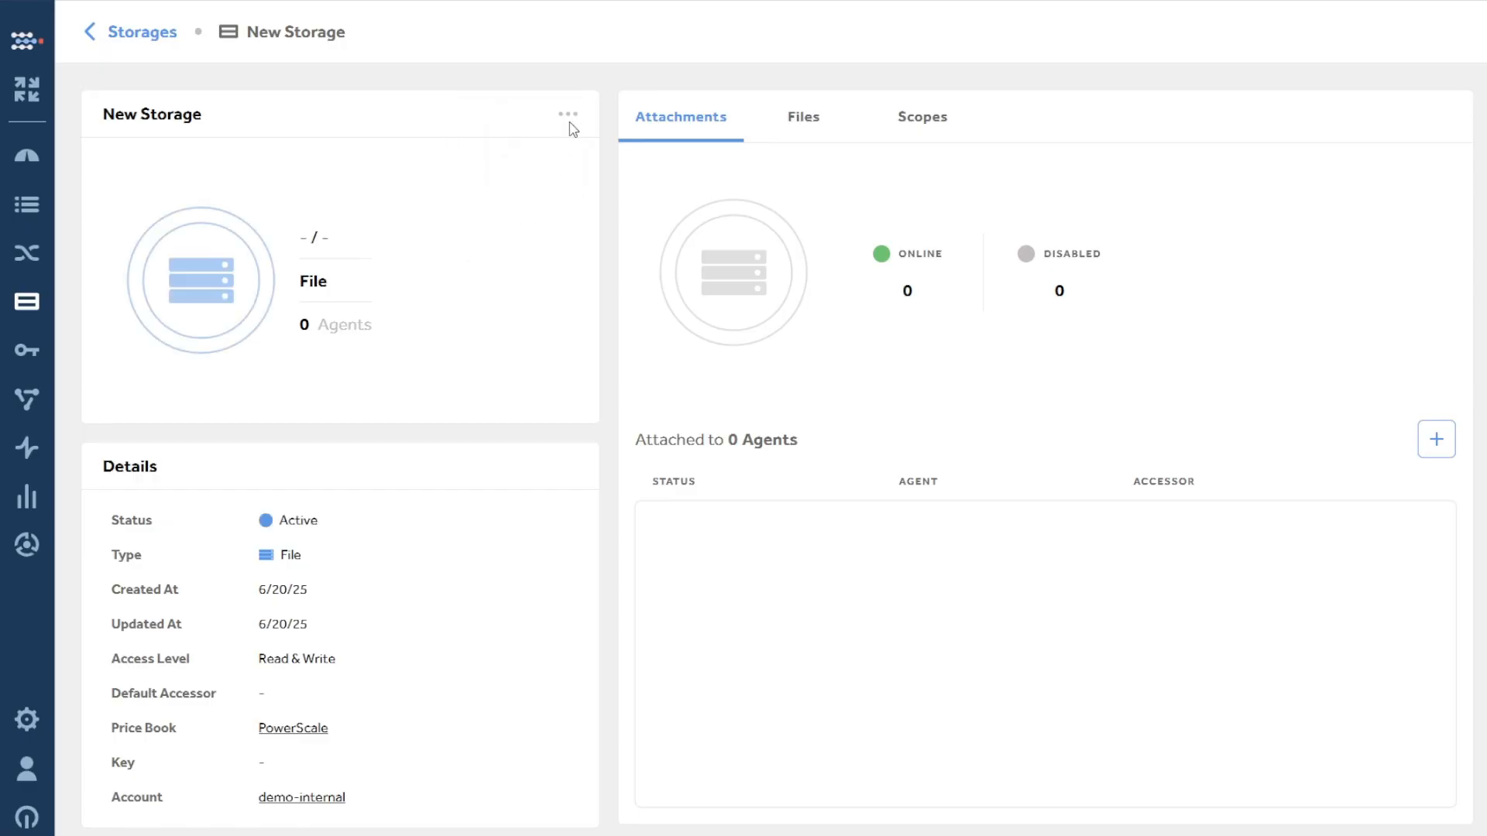
click(565, 123)
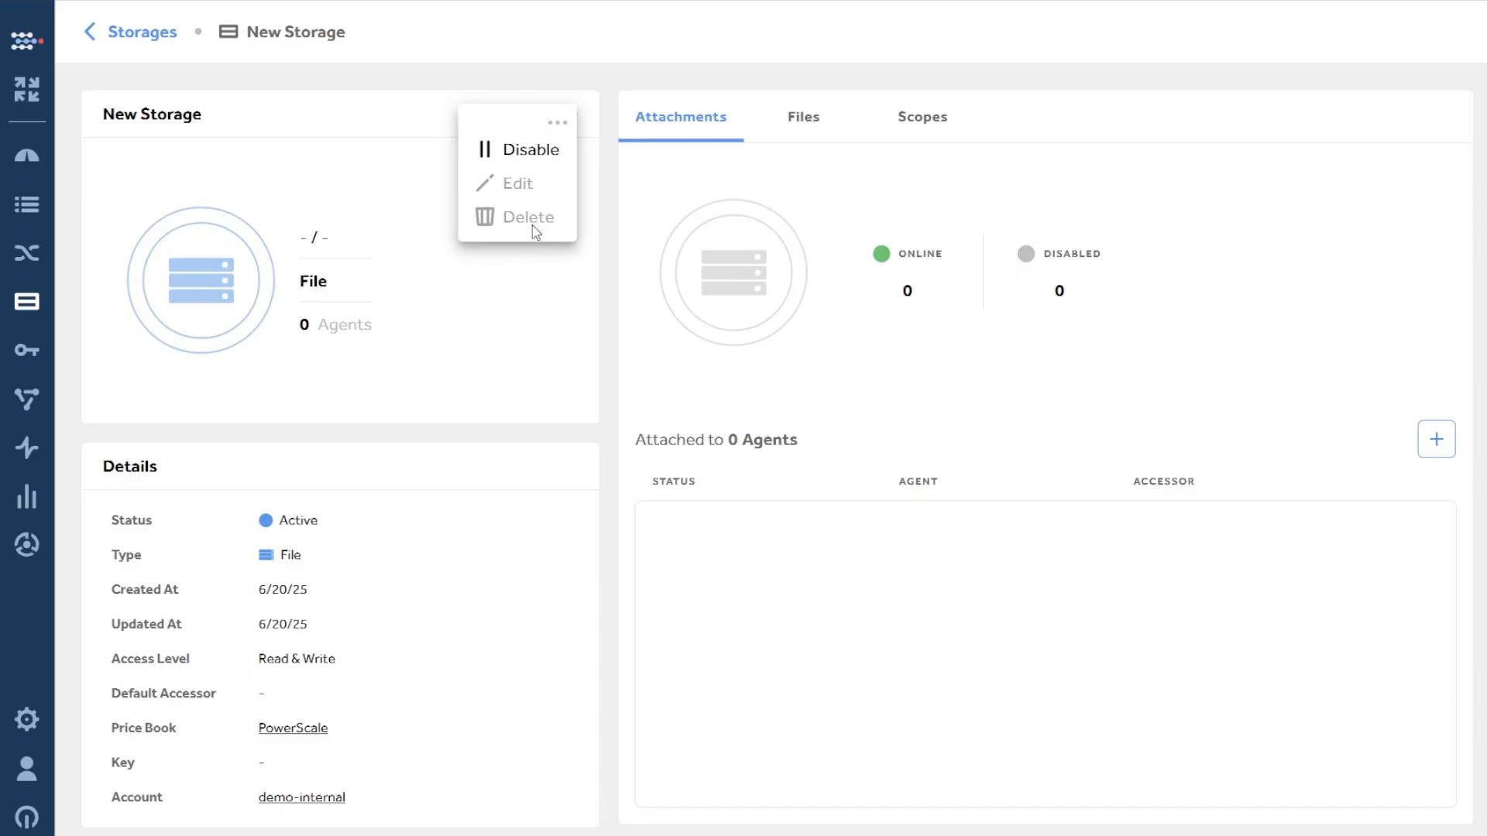
click(532, 146)
click(562, 118)
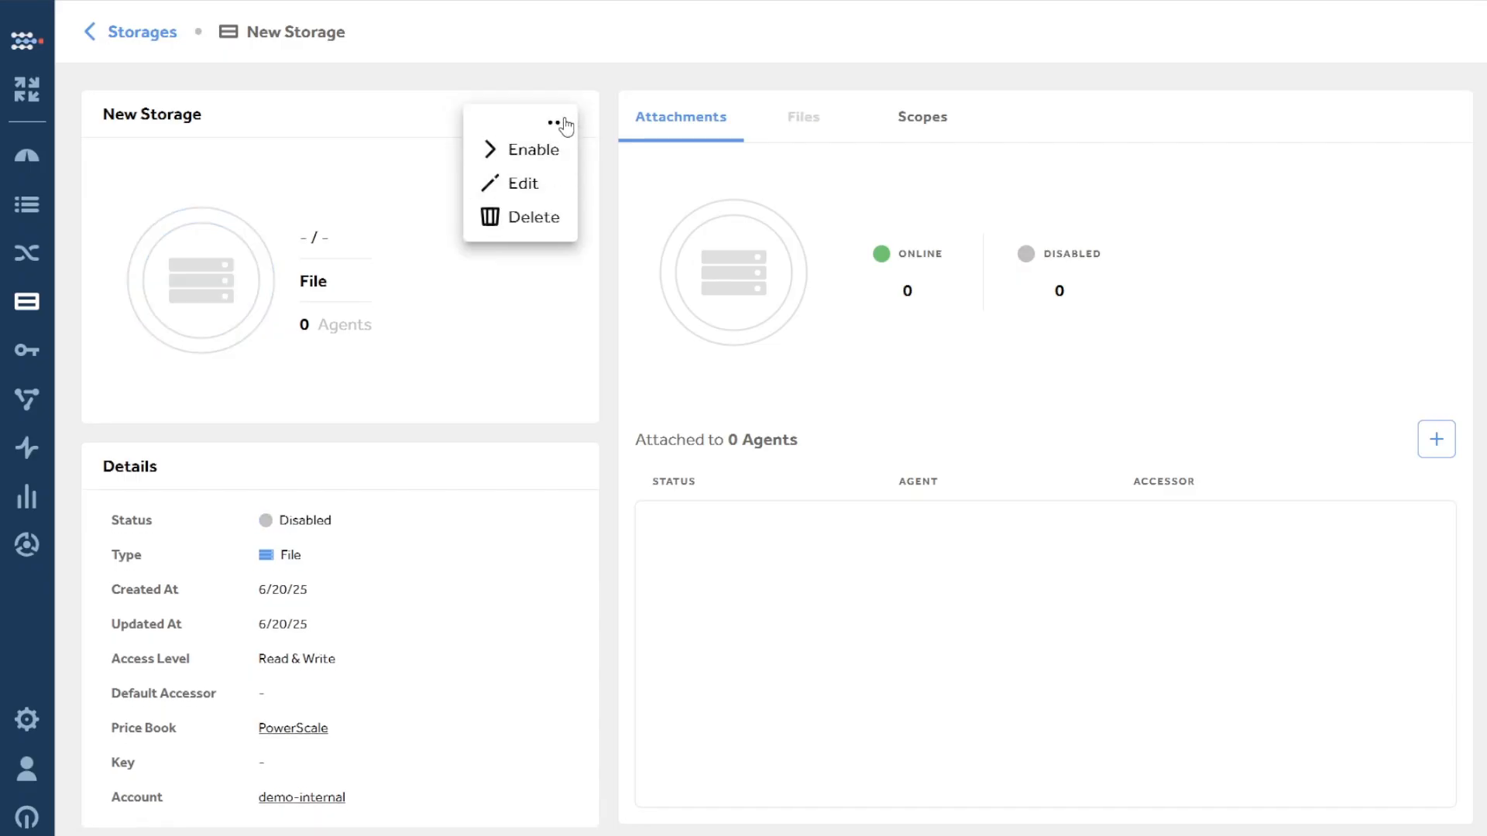
click(1164, 407)
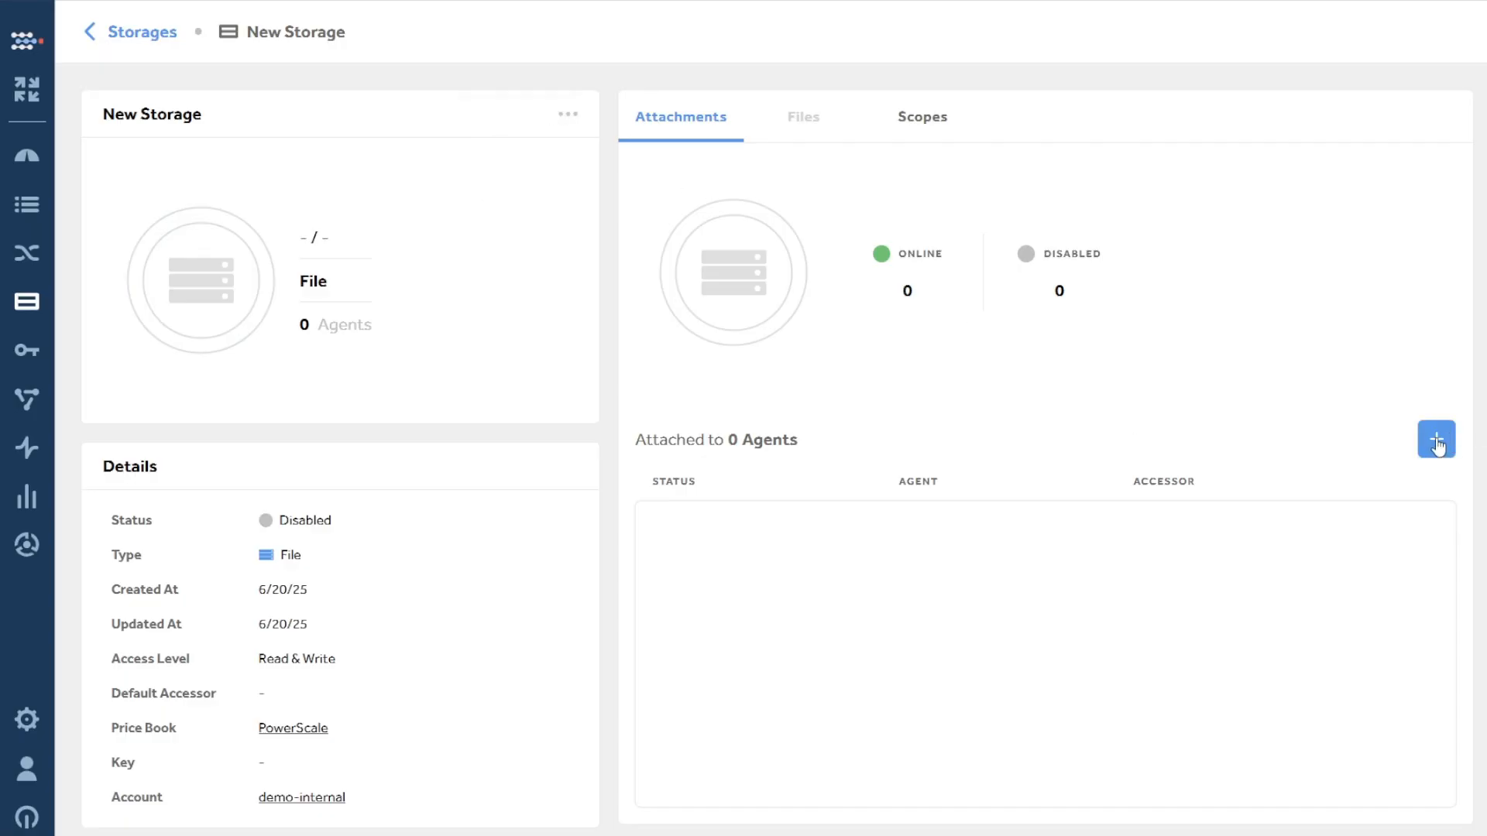
Review the agents and accessors available for a new storage attachment, and discard the empty attachment row.
click(1437, 441)
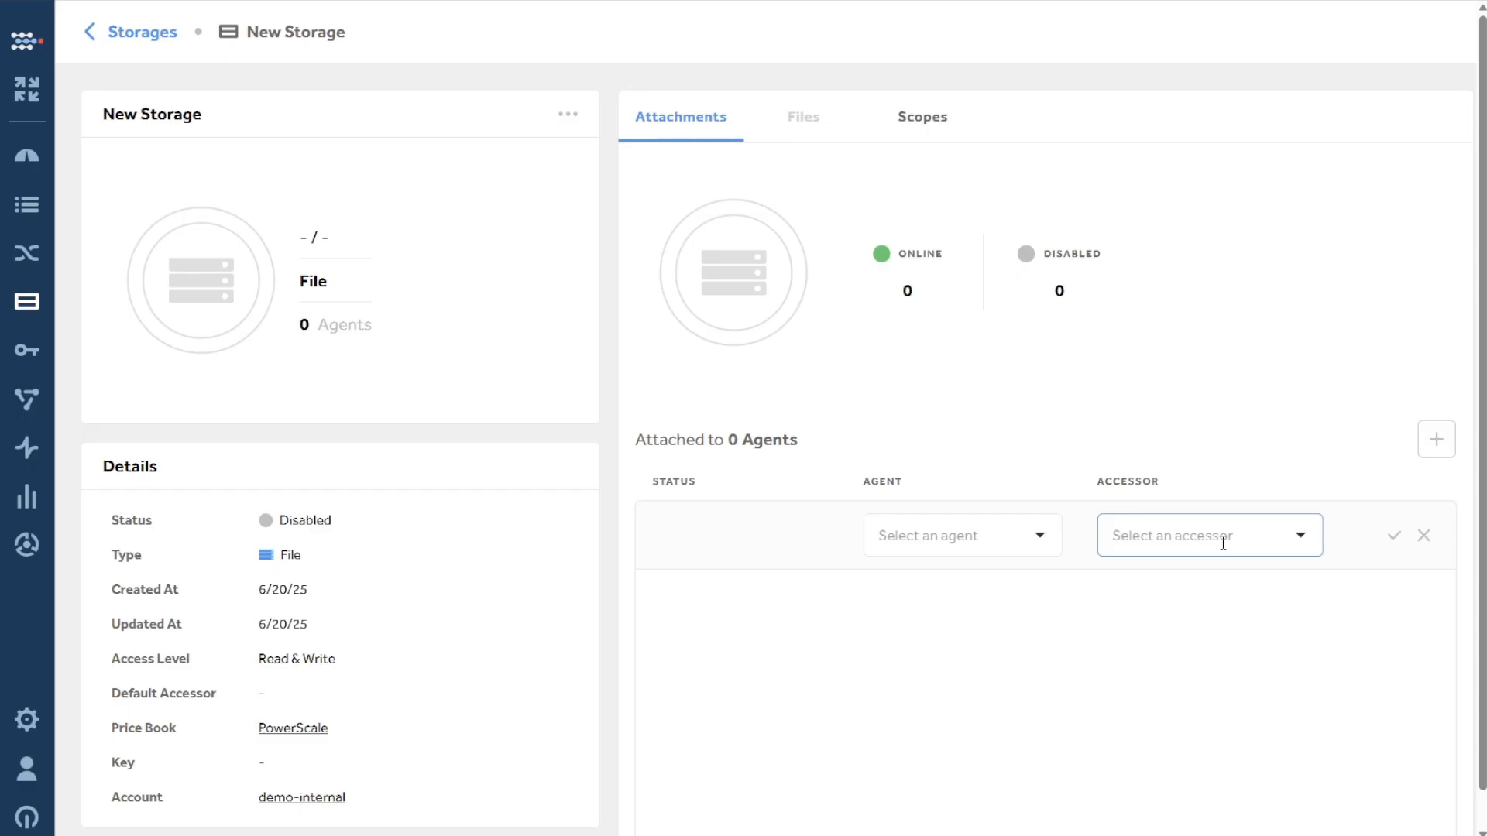
click(973, 541)
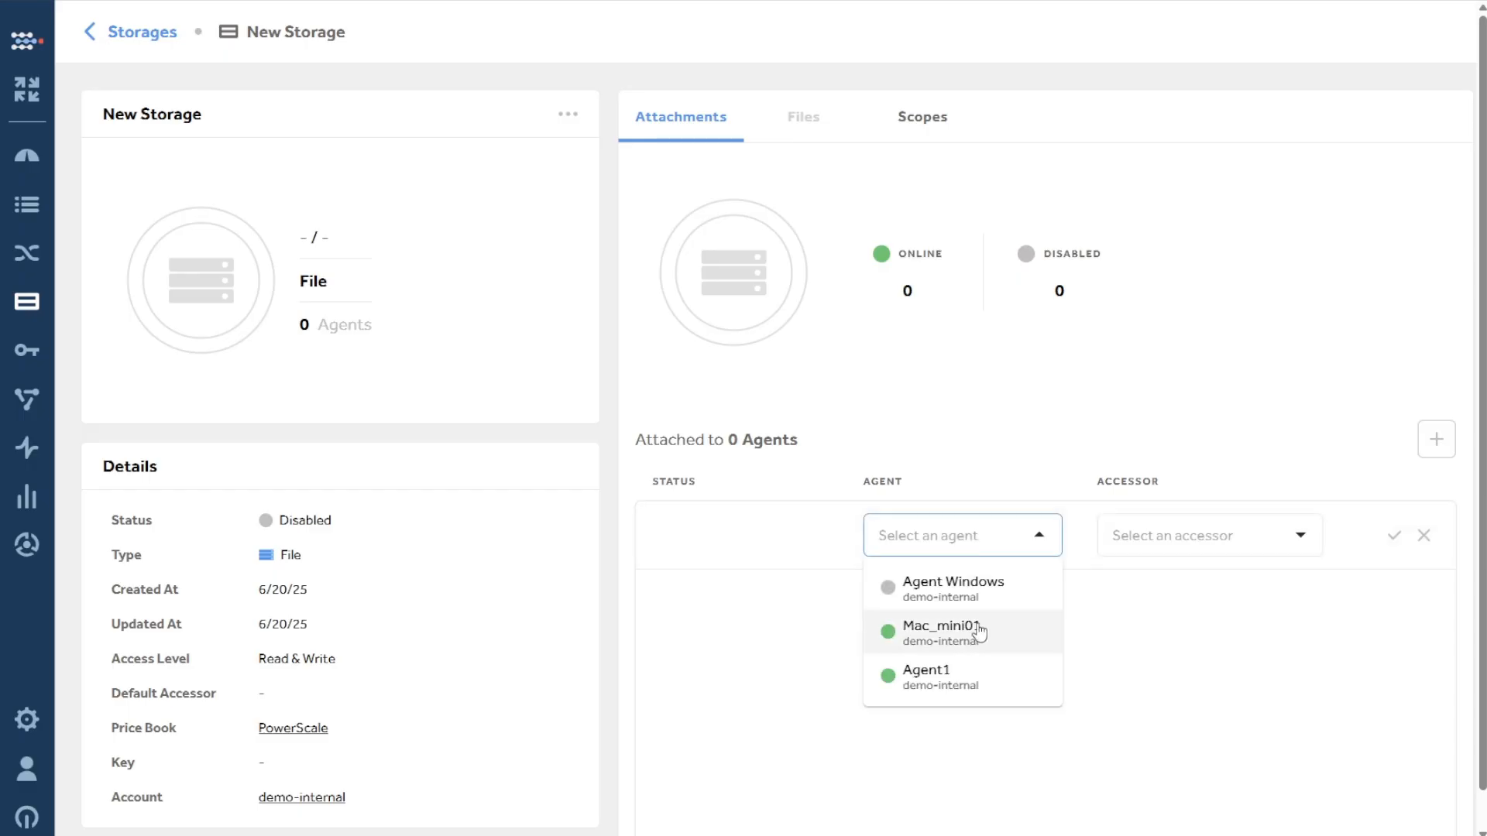
click(1201, 522)
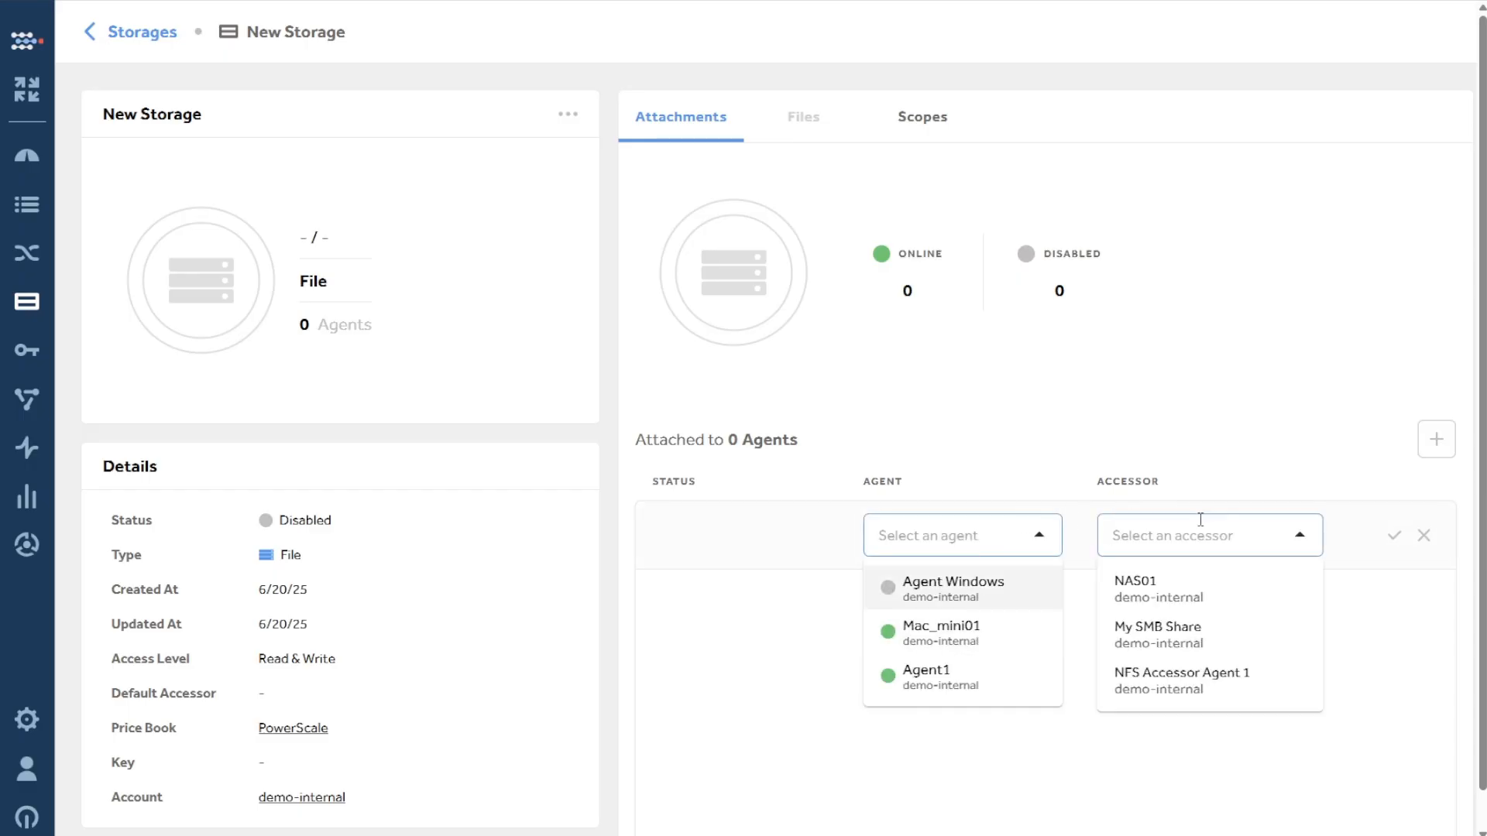
click(1219, 467)
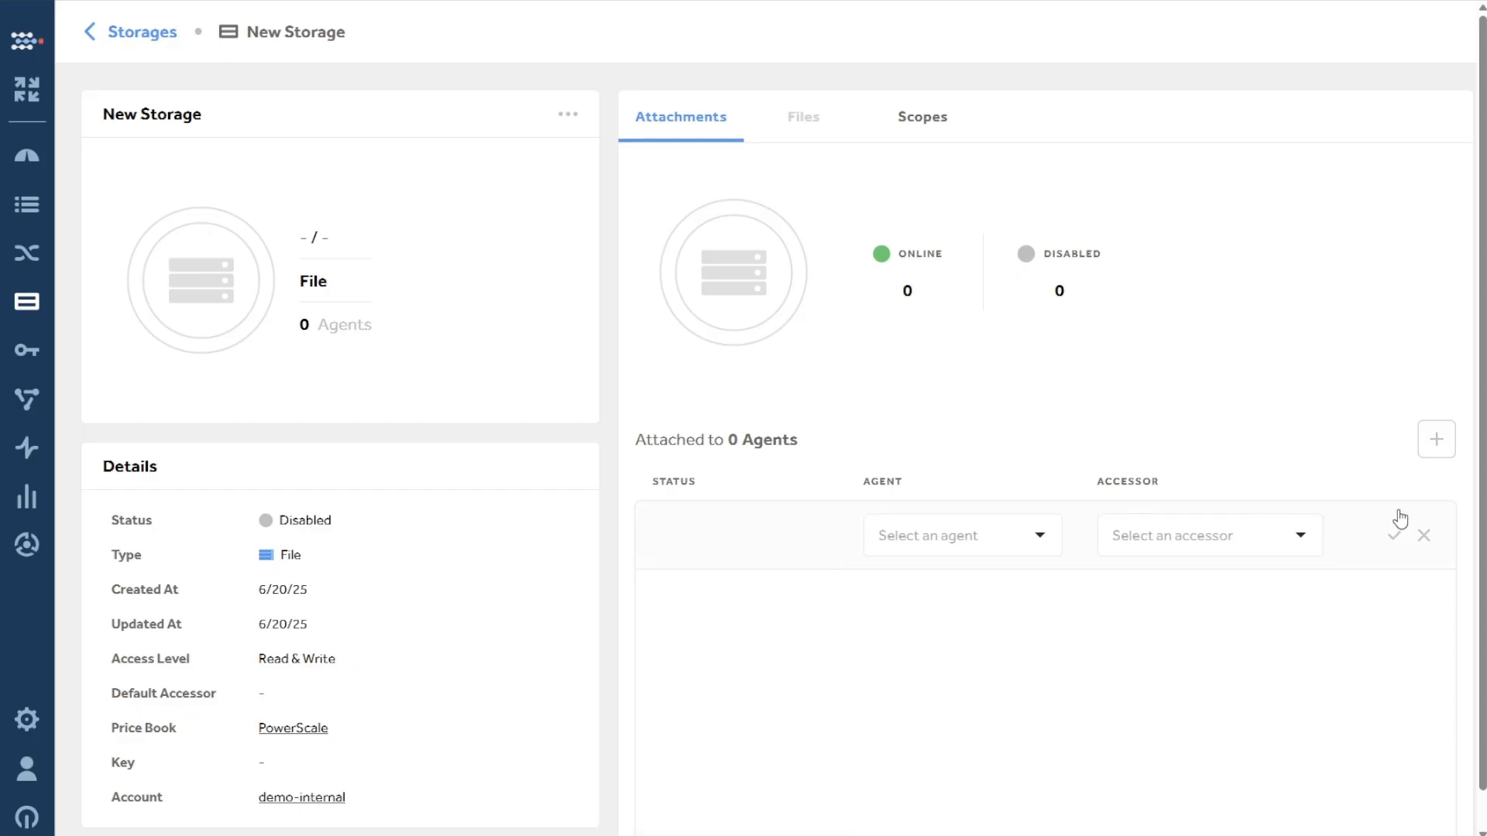
click(1423, 536)
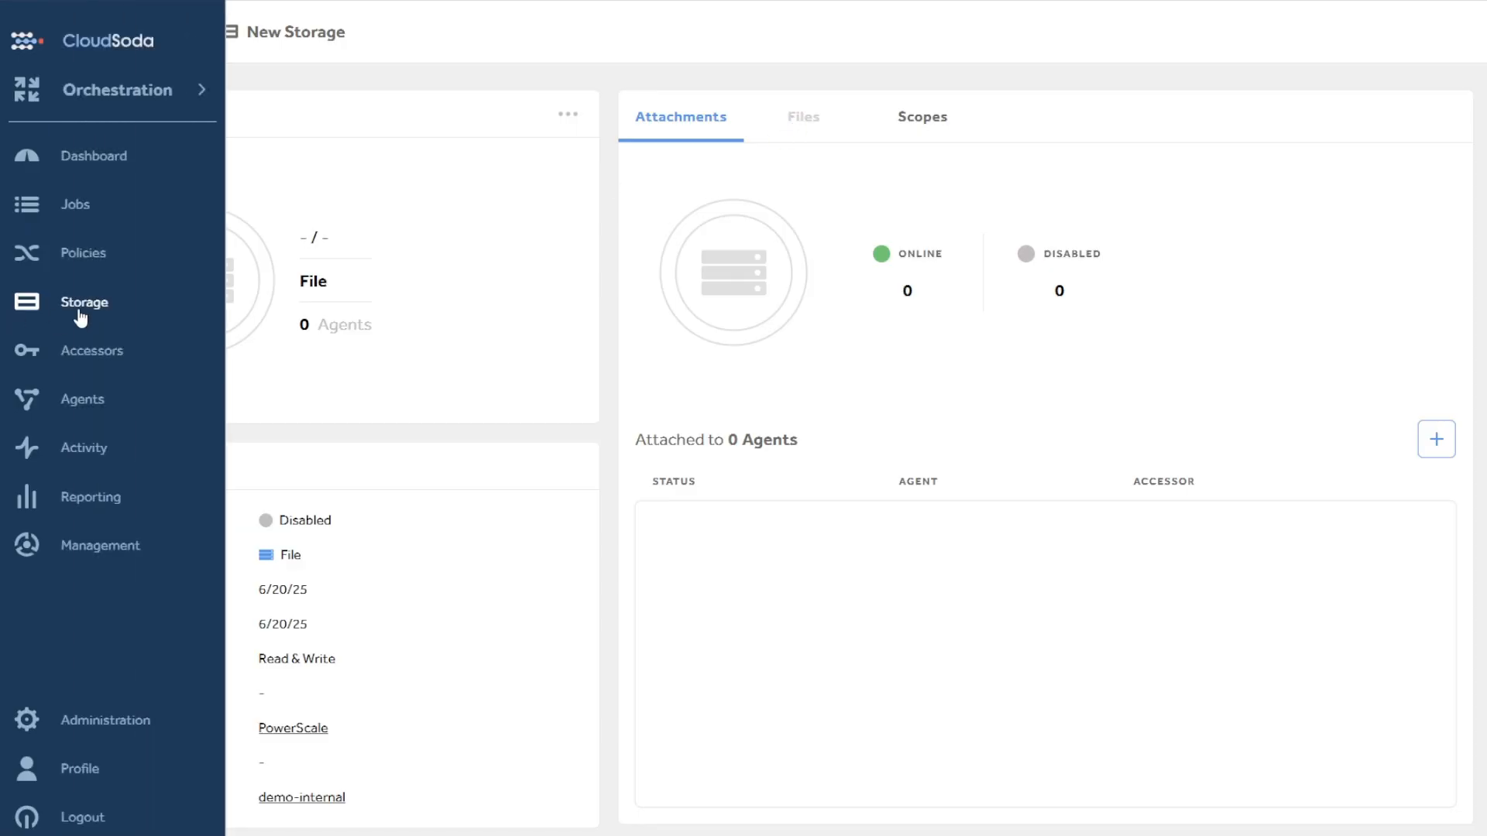
Open the My NFS Share storage, browse its files and check its used and total capacity.
click(80, 321)
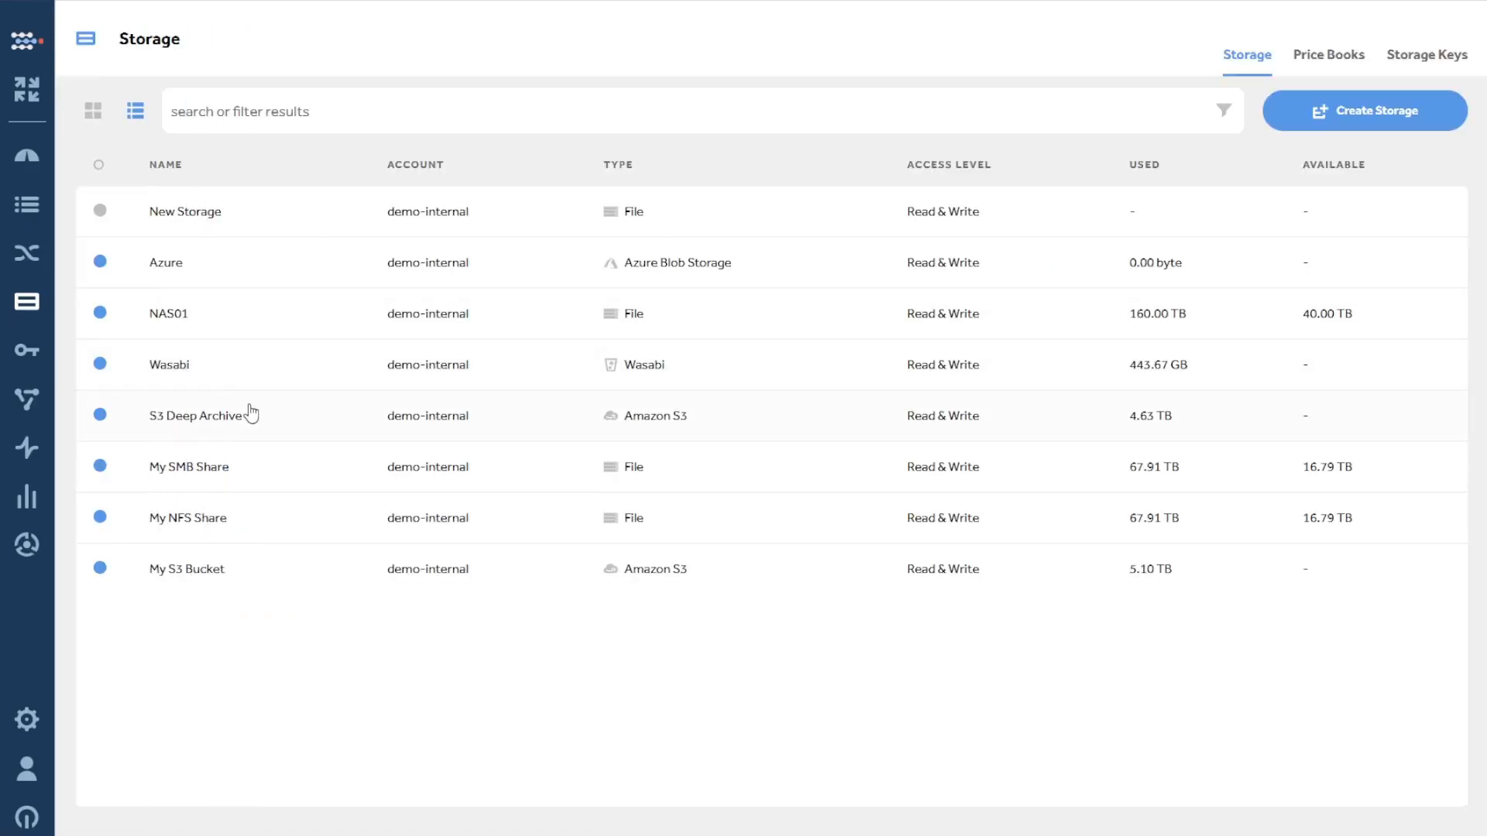
click(230, 527)
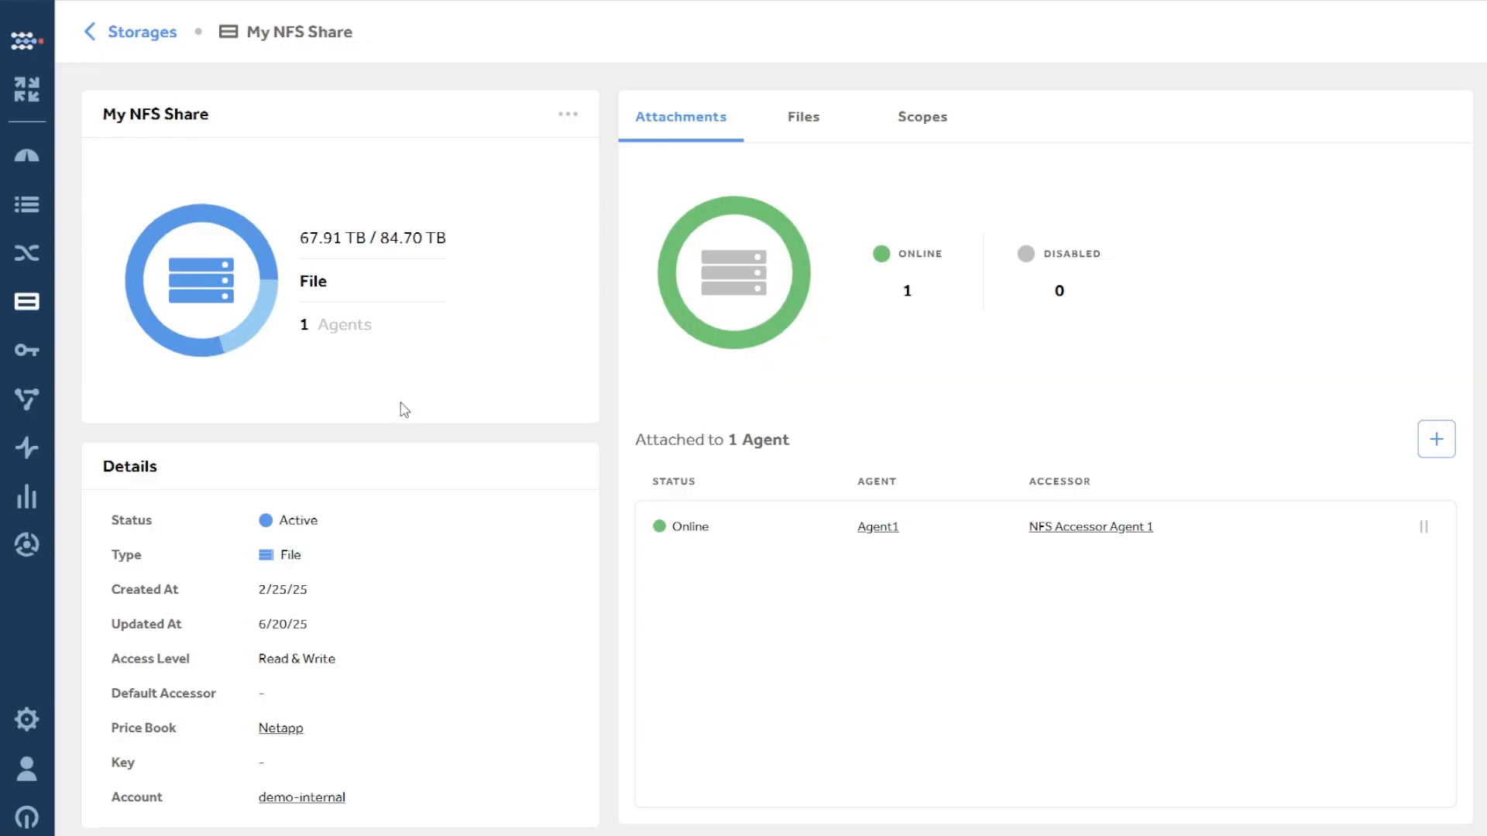
click(806, 122)
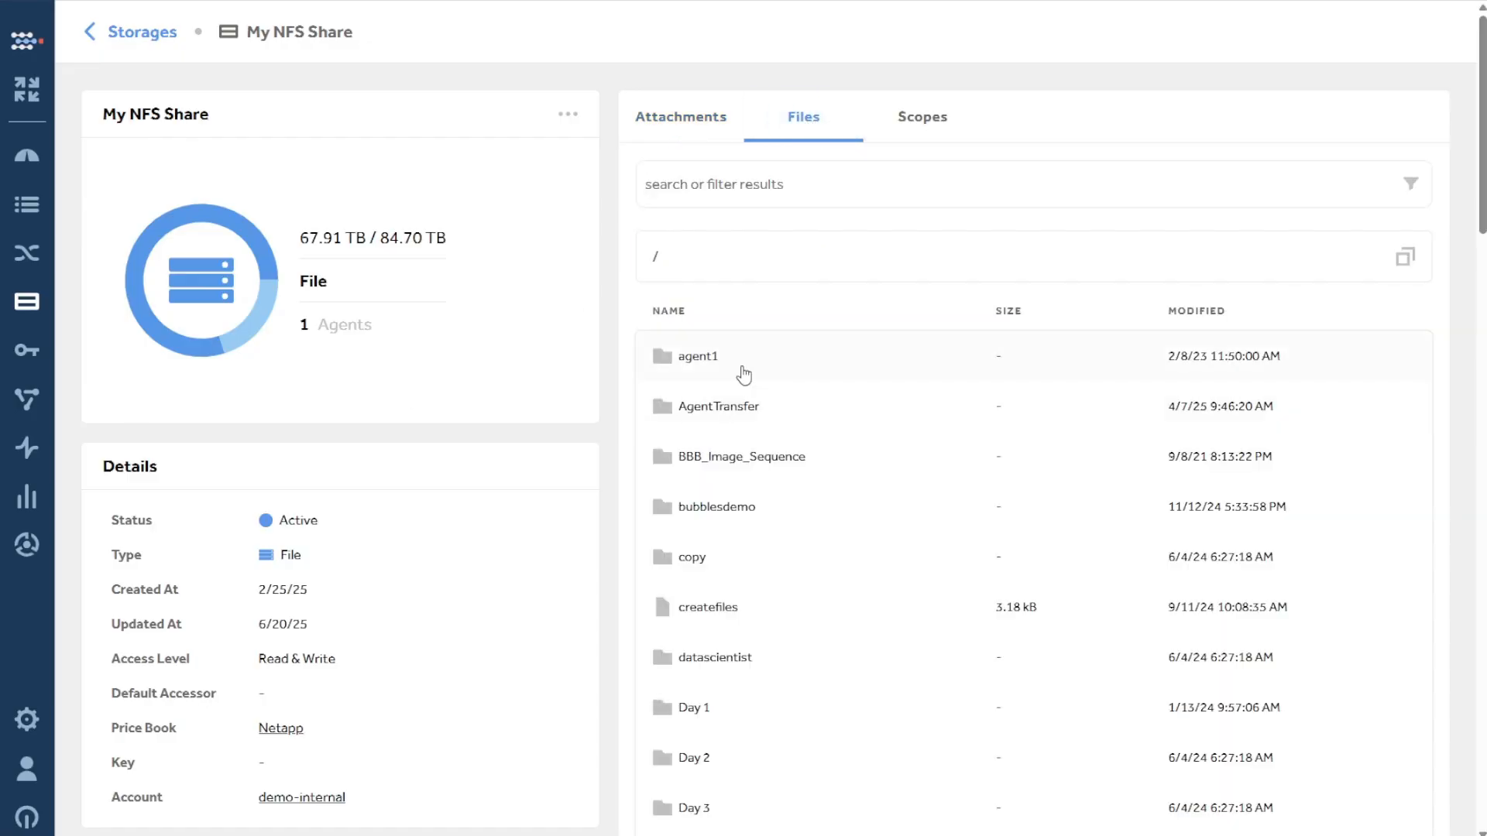
scroll(744, 376, down, 3)
scroll(774, 315, up, 2)
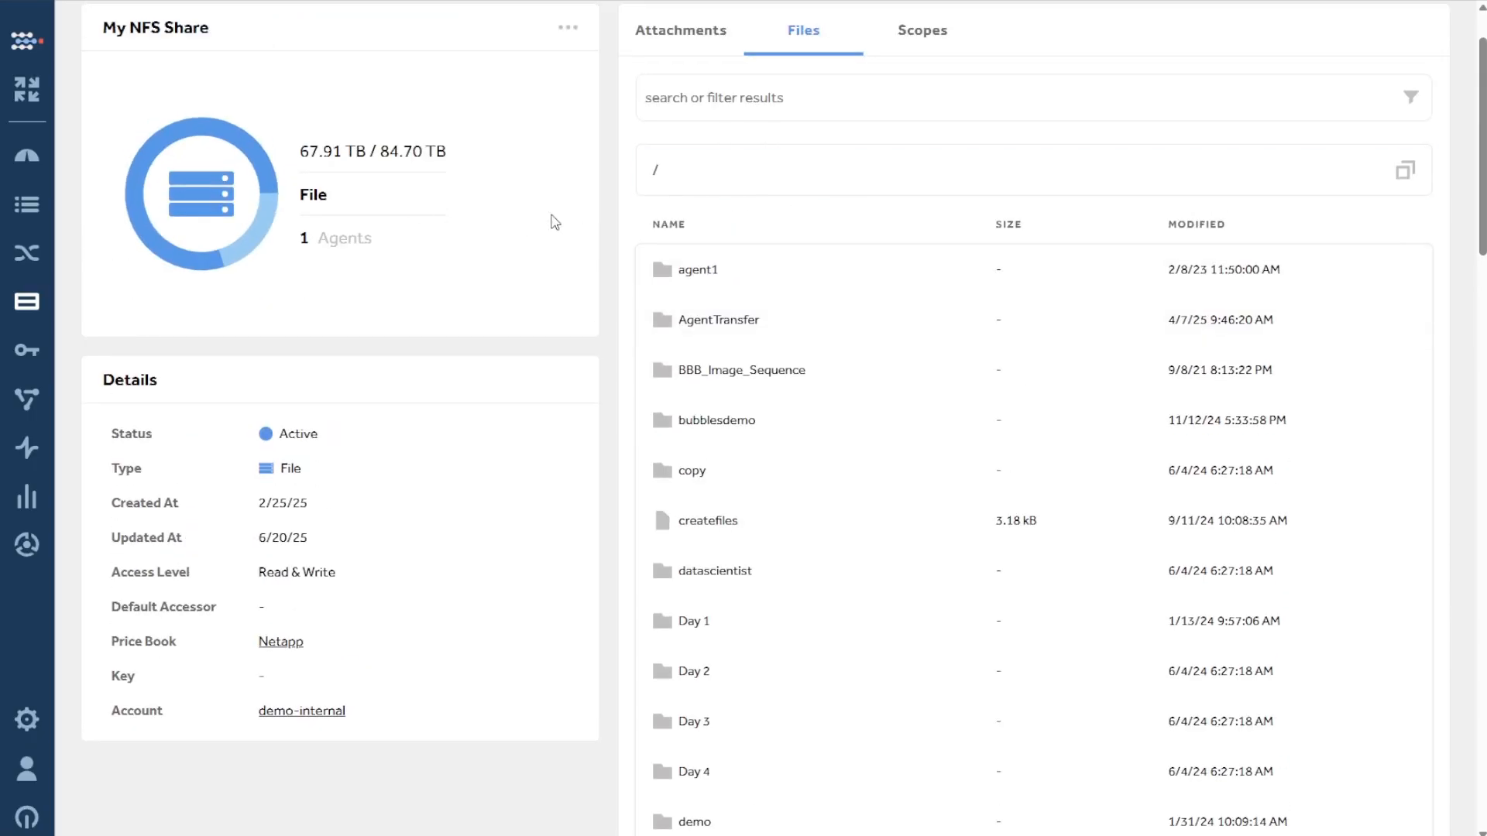
scroll(903, 281, up, 2)
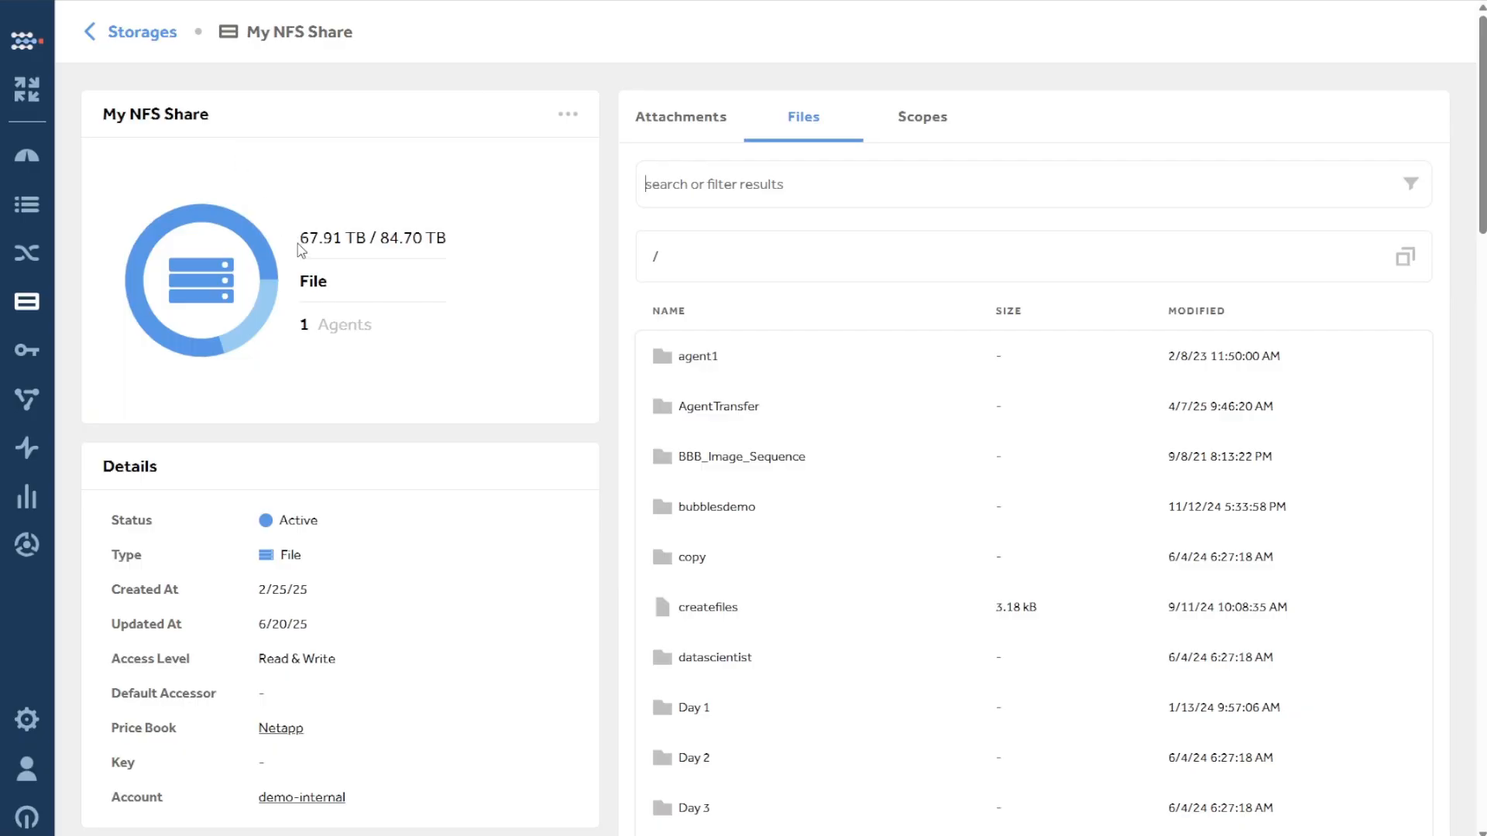
drag(299, 243, 467, 241)
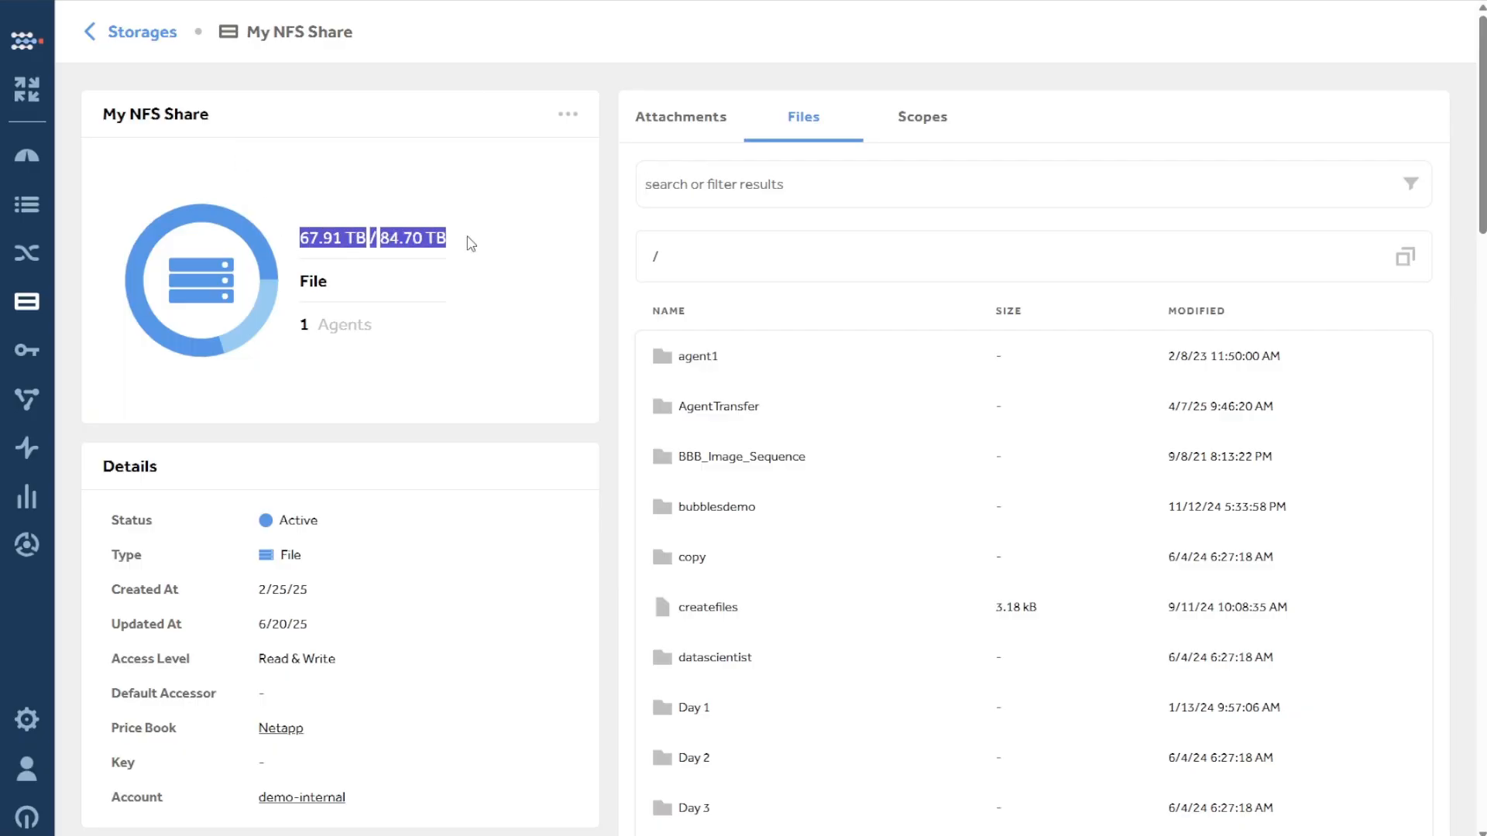
click(566, 506)
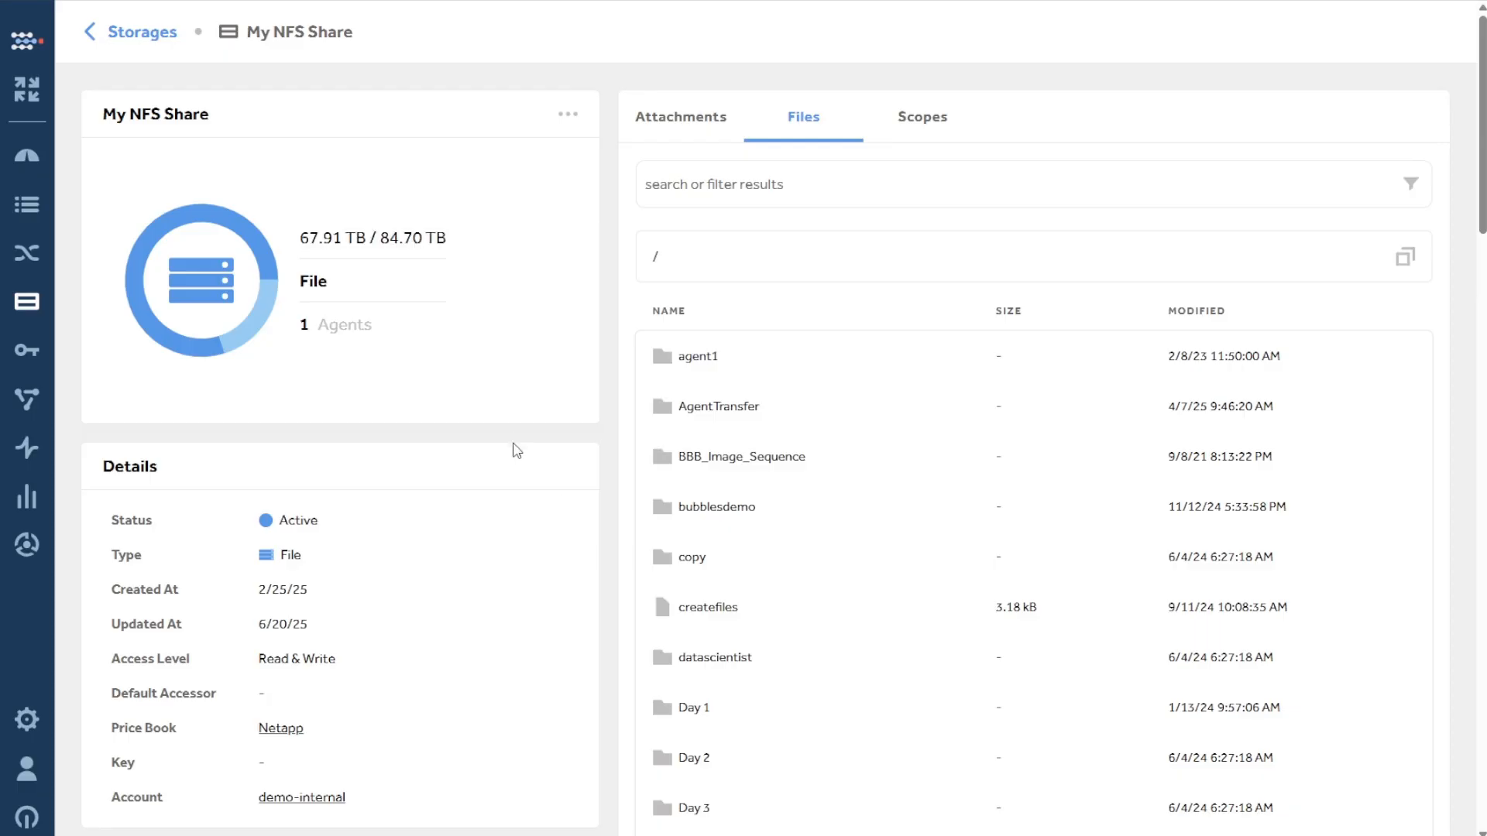
Open the Wasabi storage from the storage list and check its used and total capacity.
click(141, 32)
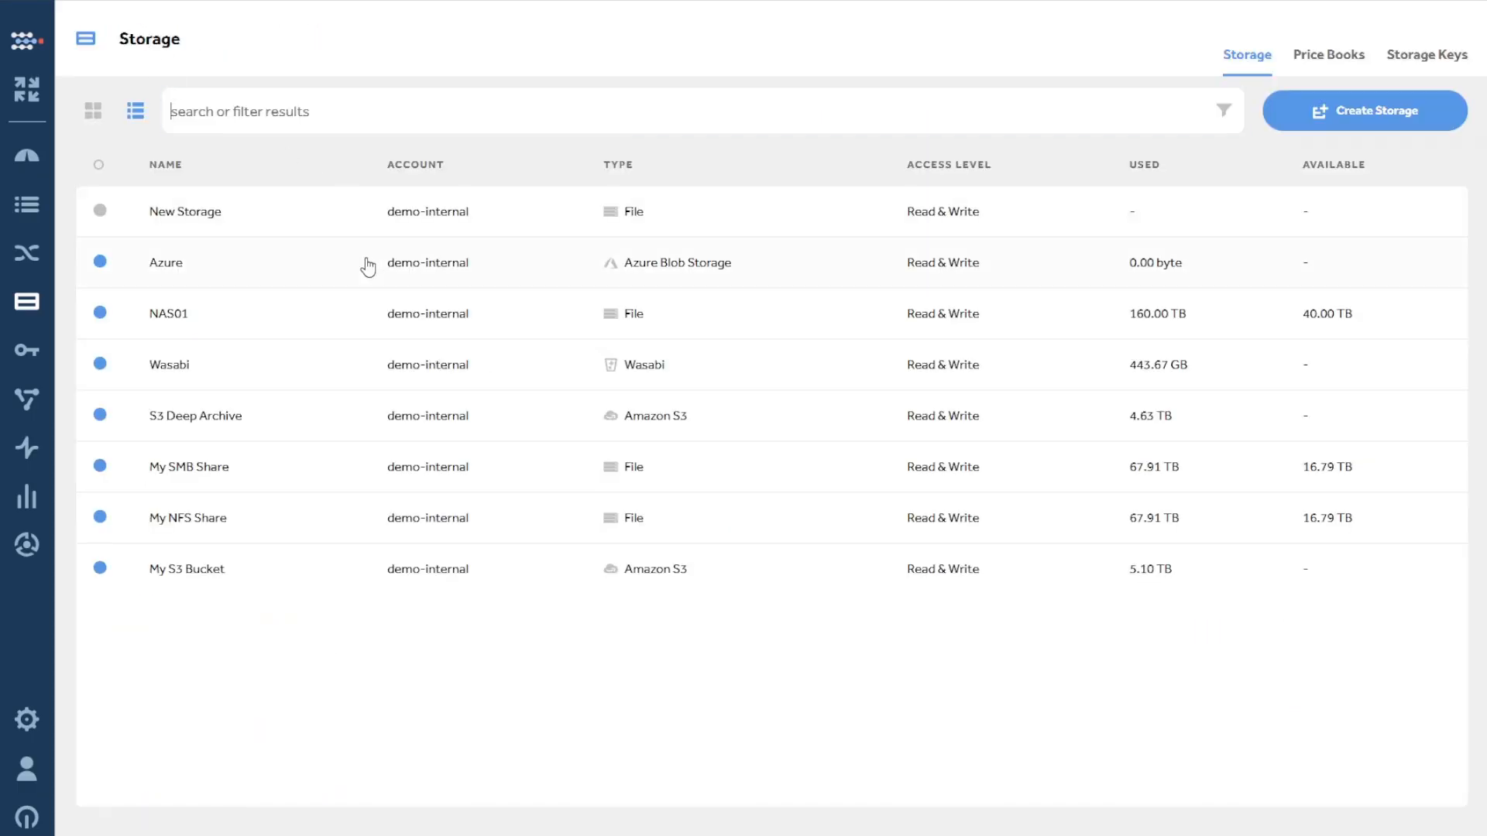
click(205, 371)
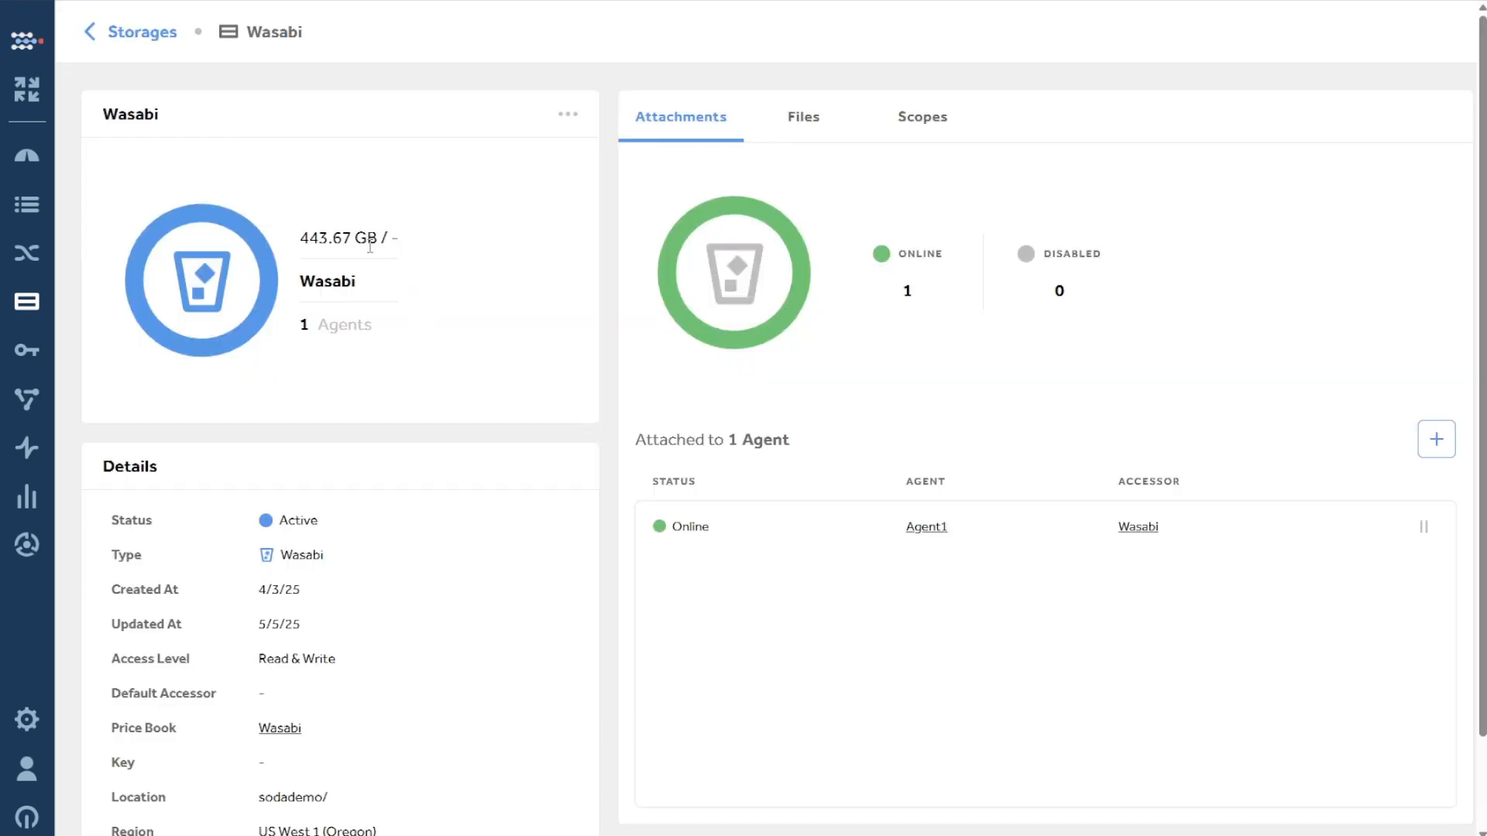
drag(425, 243, 387, 237)
click(404, 237)
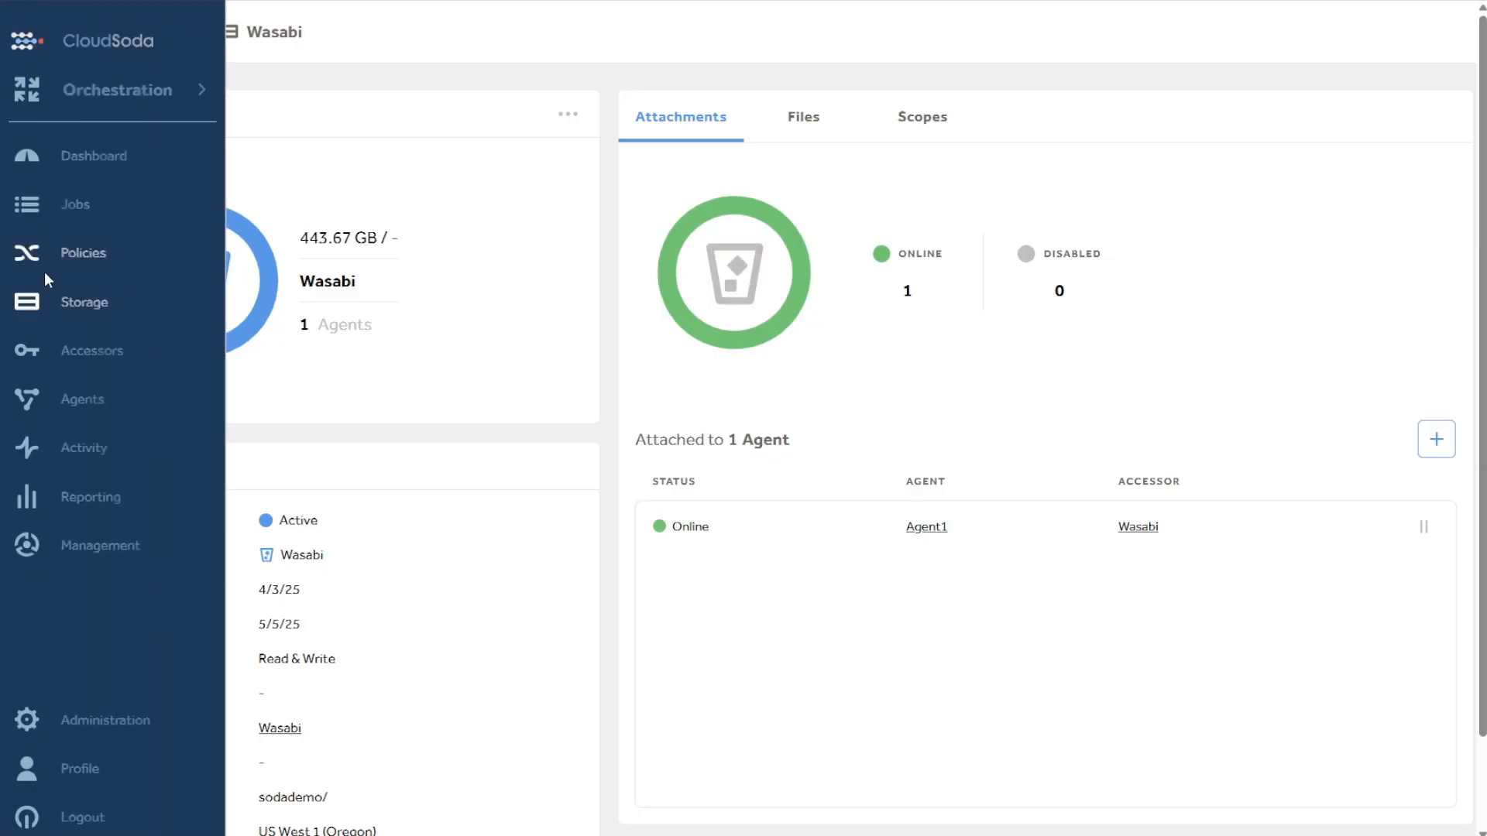
Start a new Local price book for the demo-internal account and set its egress price to 0 USD.
click(78, 303)
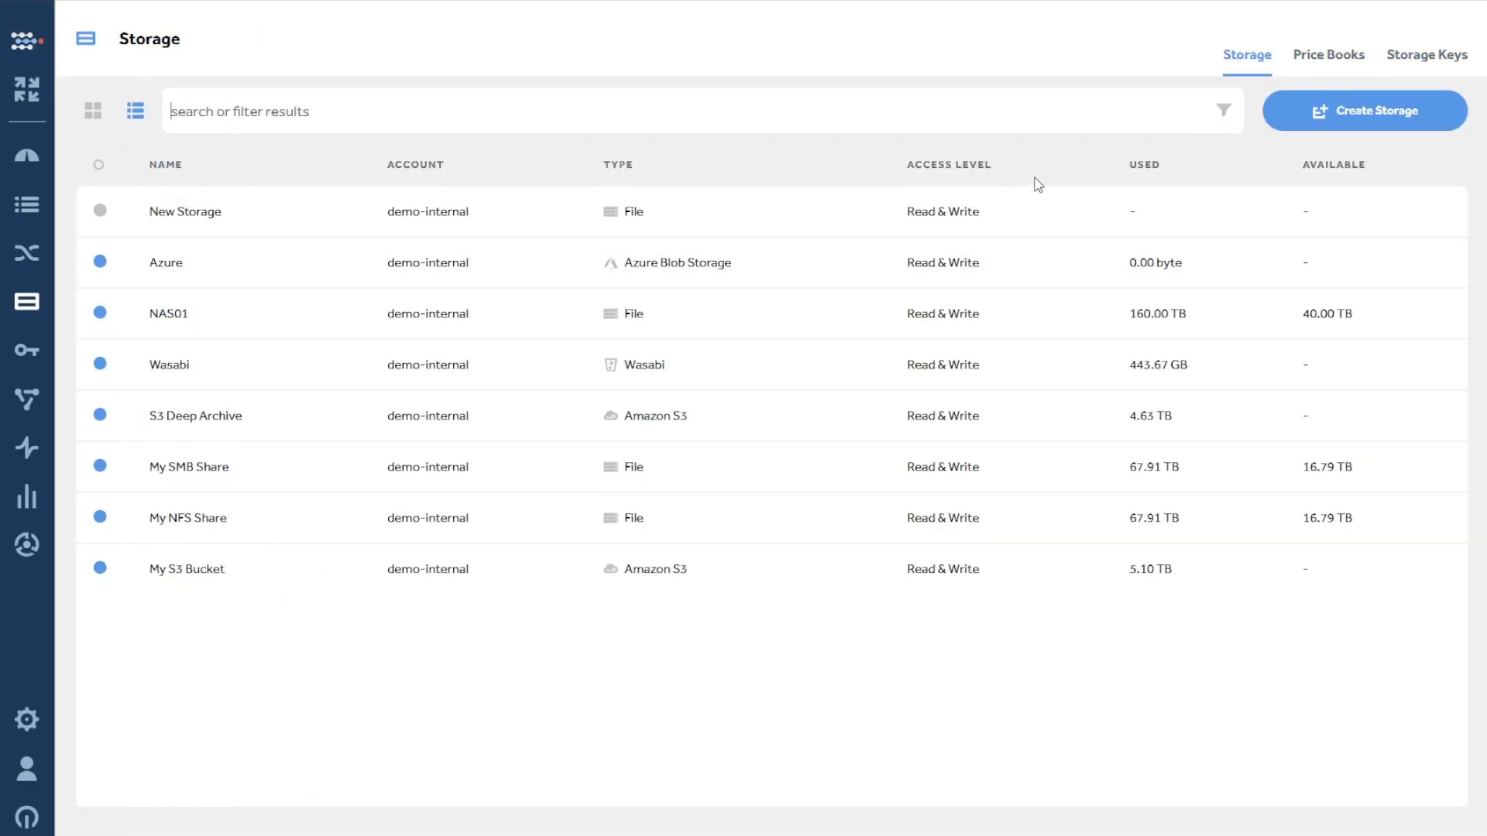
click(1343, 60)
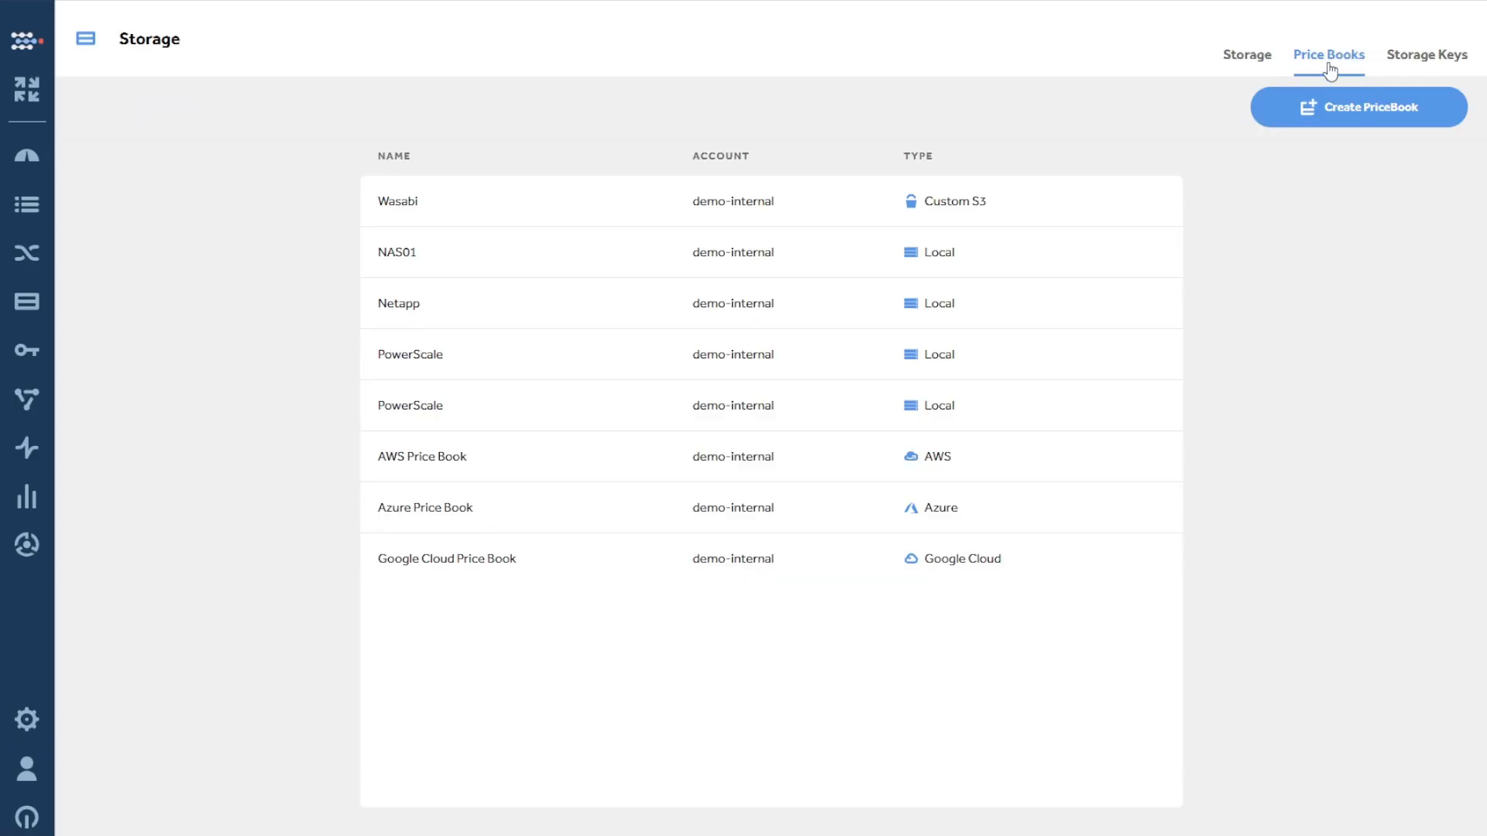
click(1372, 117)
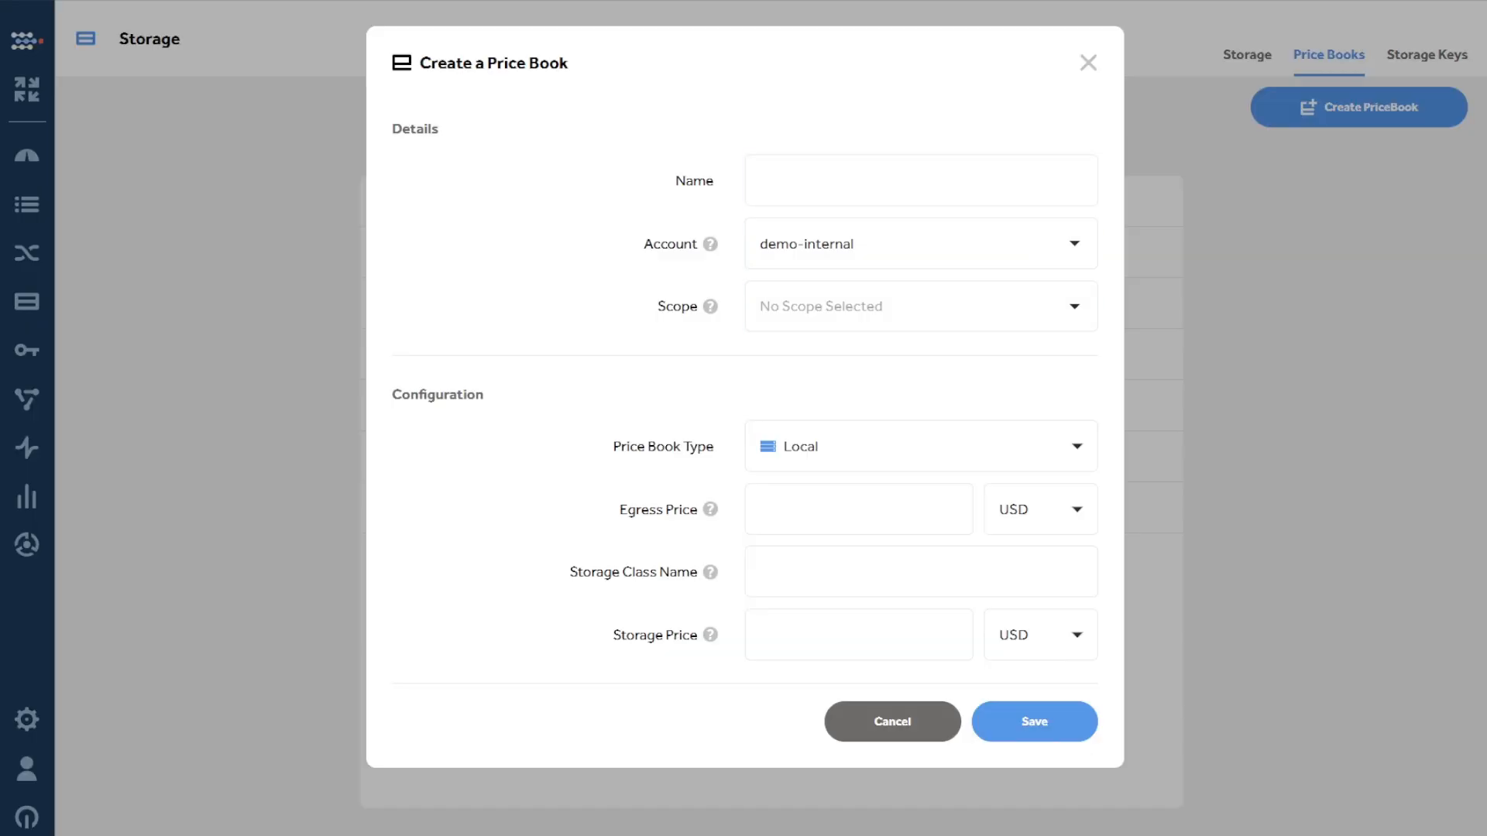
click(909, 189)
click(669, 320)
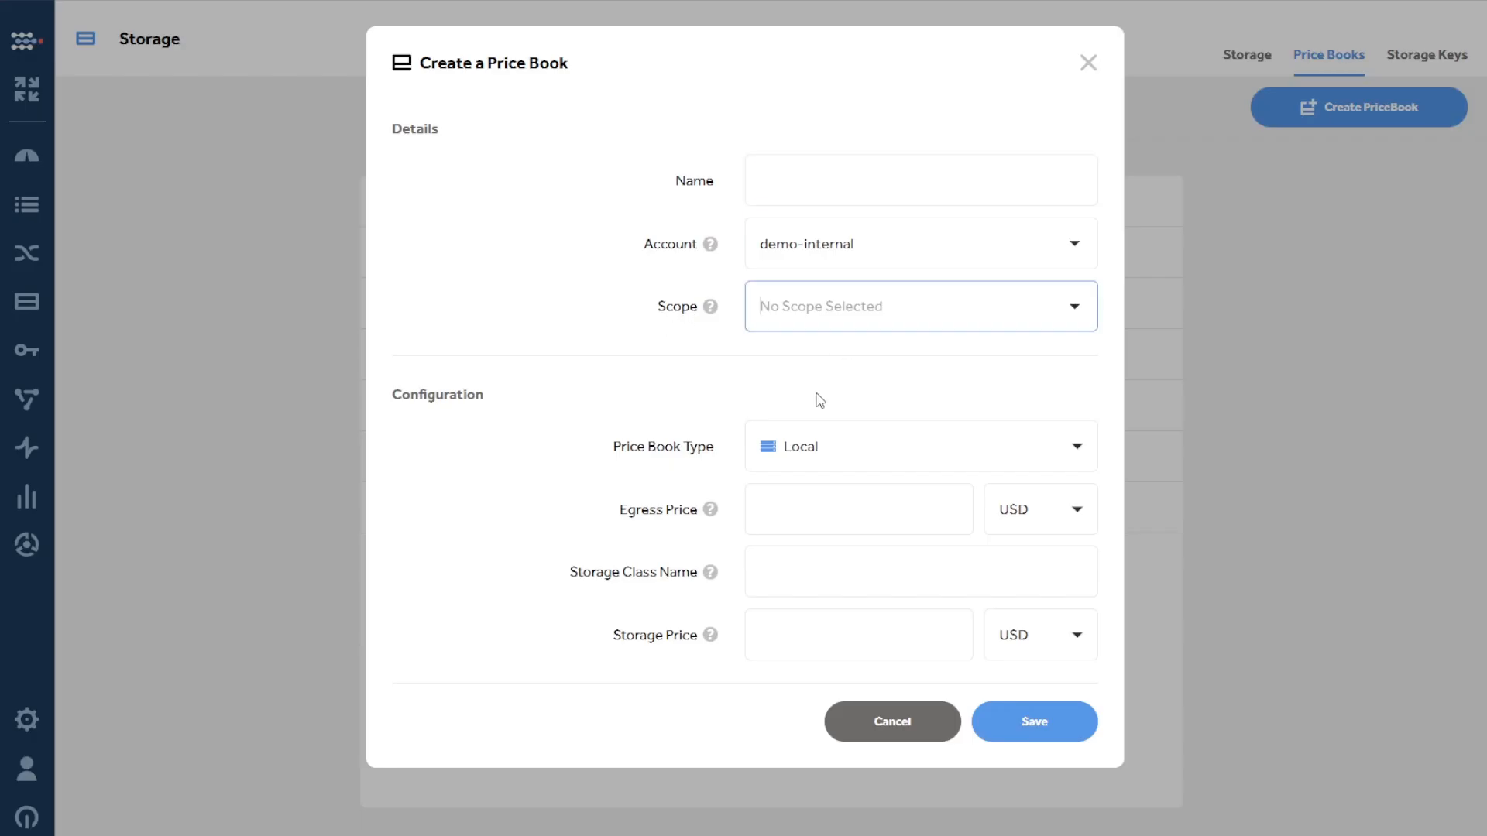
click(839, 498)
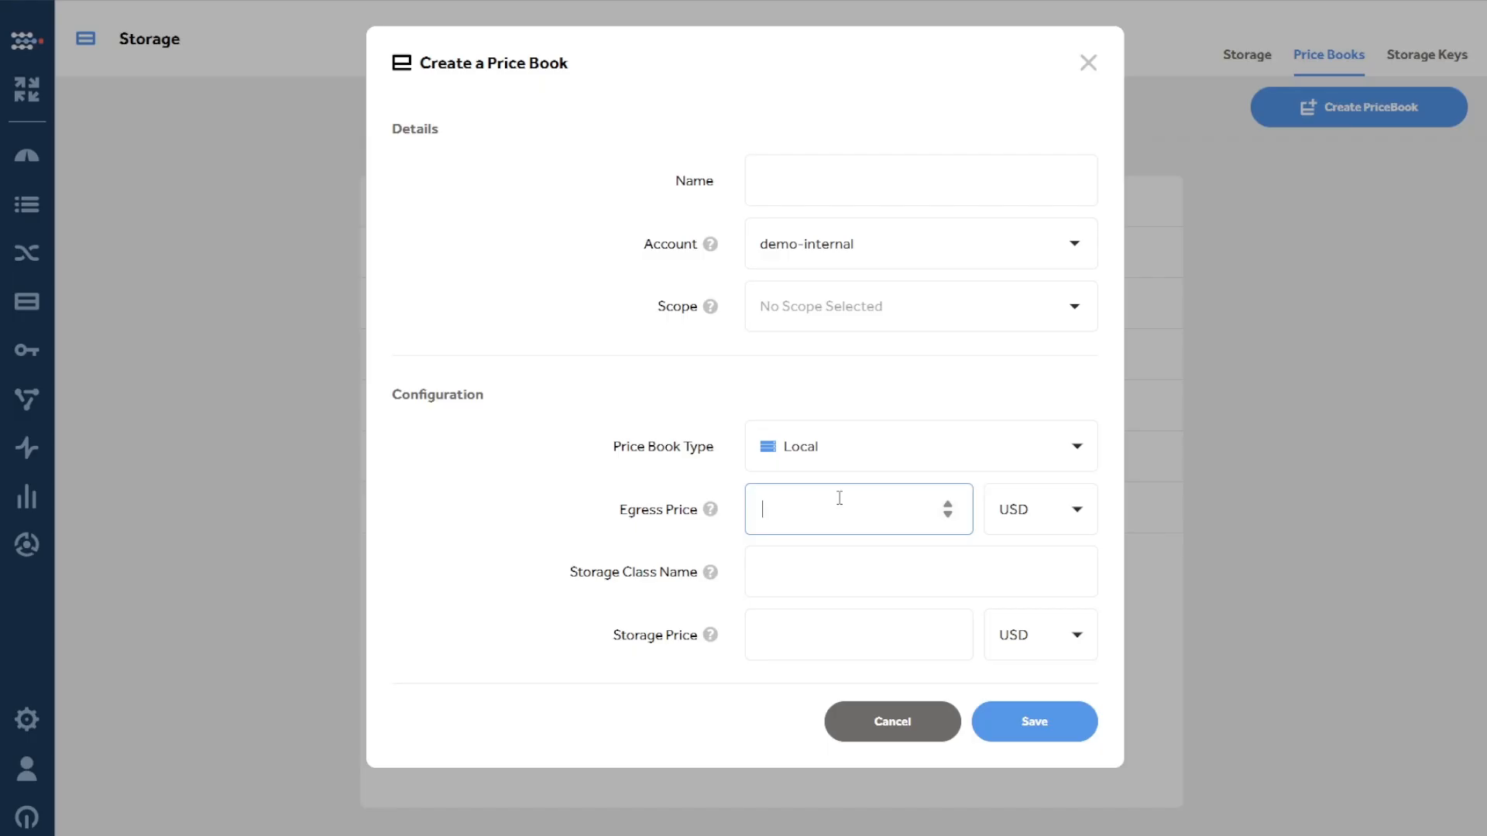
text(0)
scroll(682, 655, down, 2)
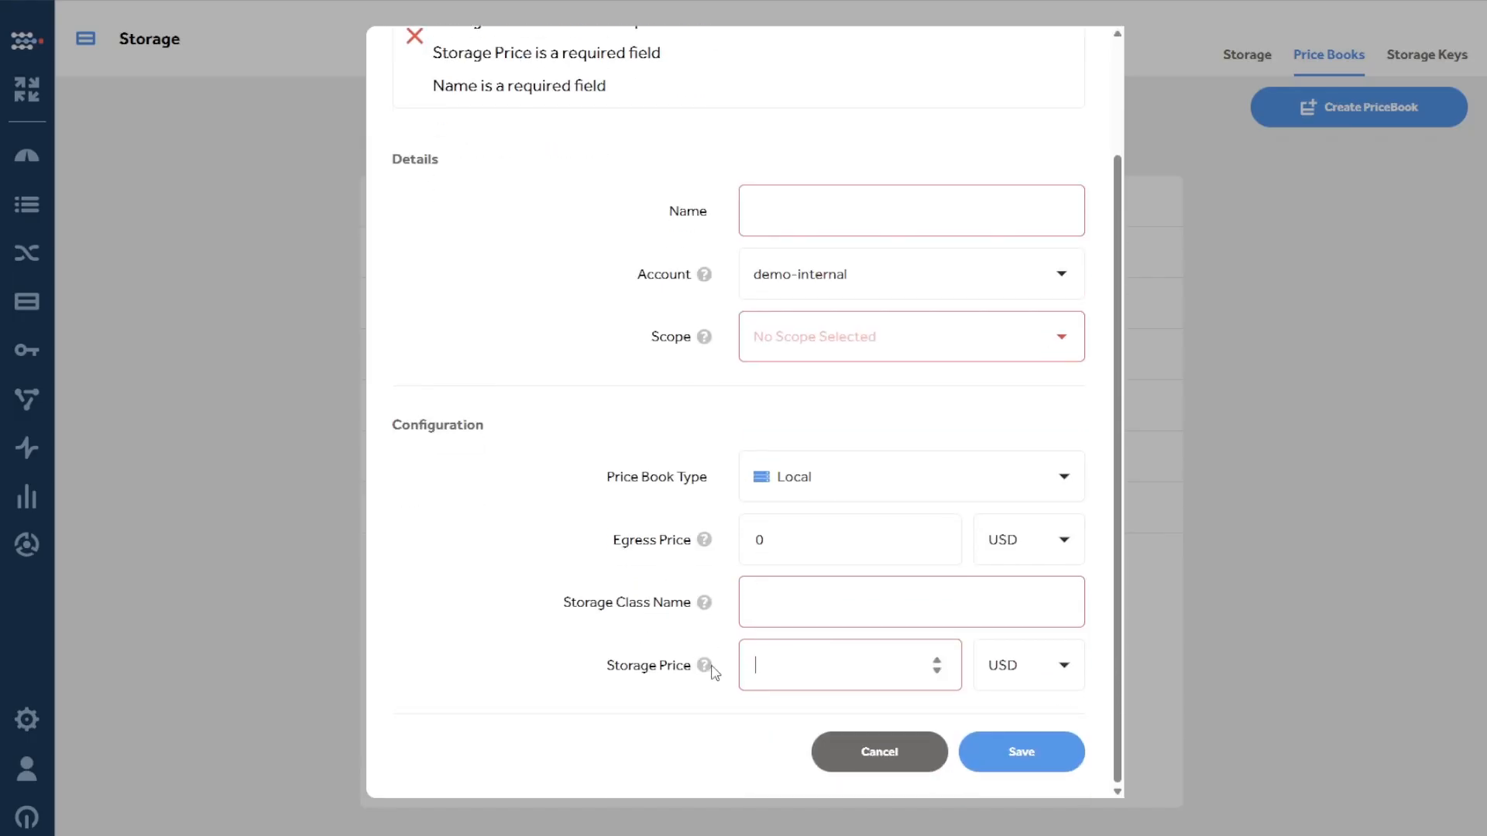
mouse_move(704, 665)
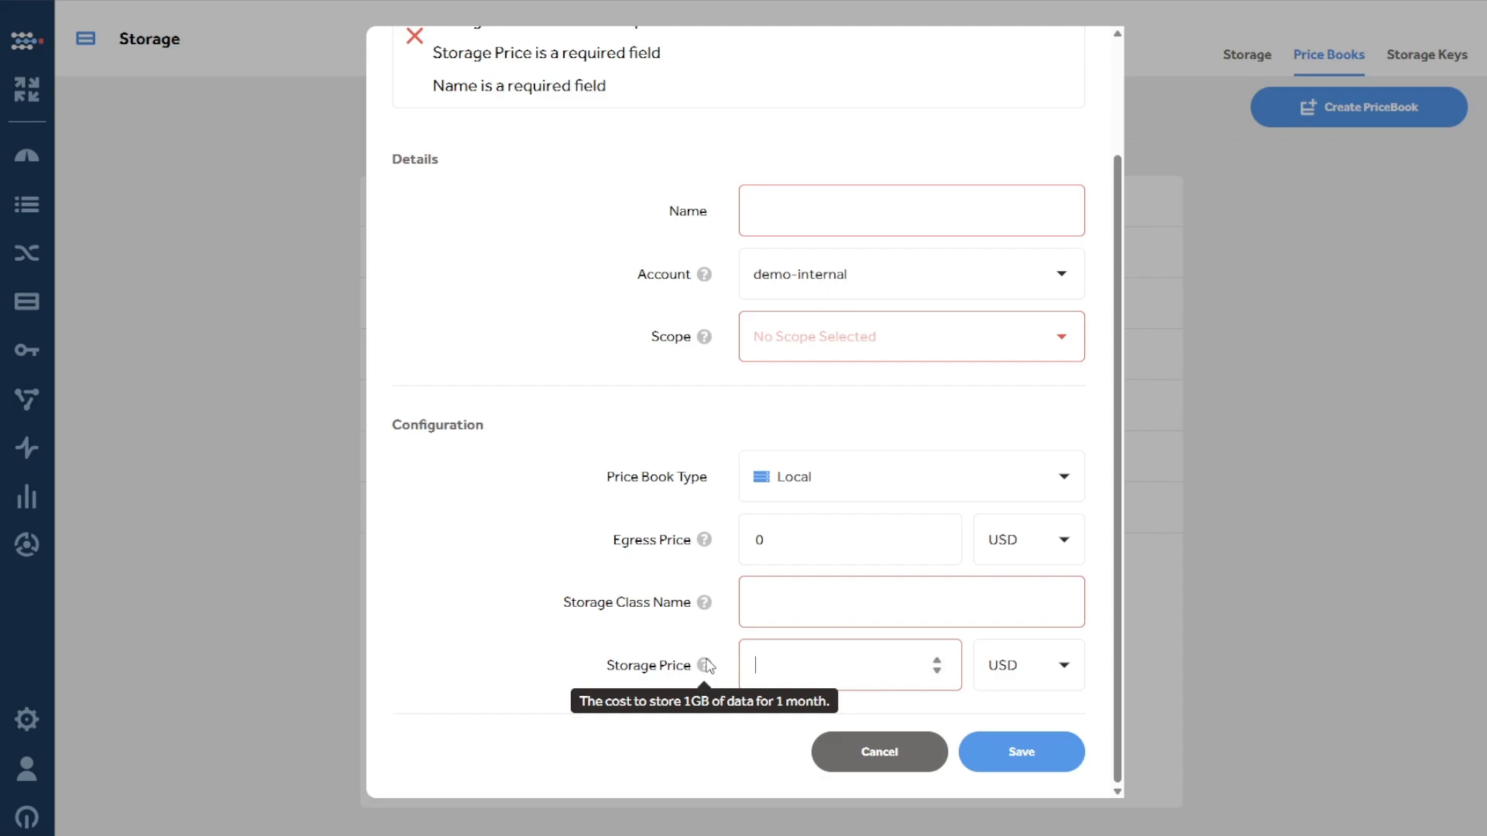